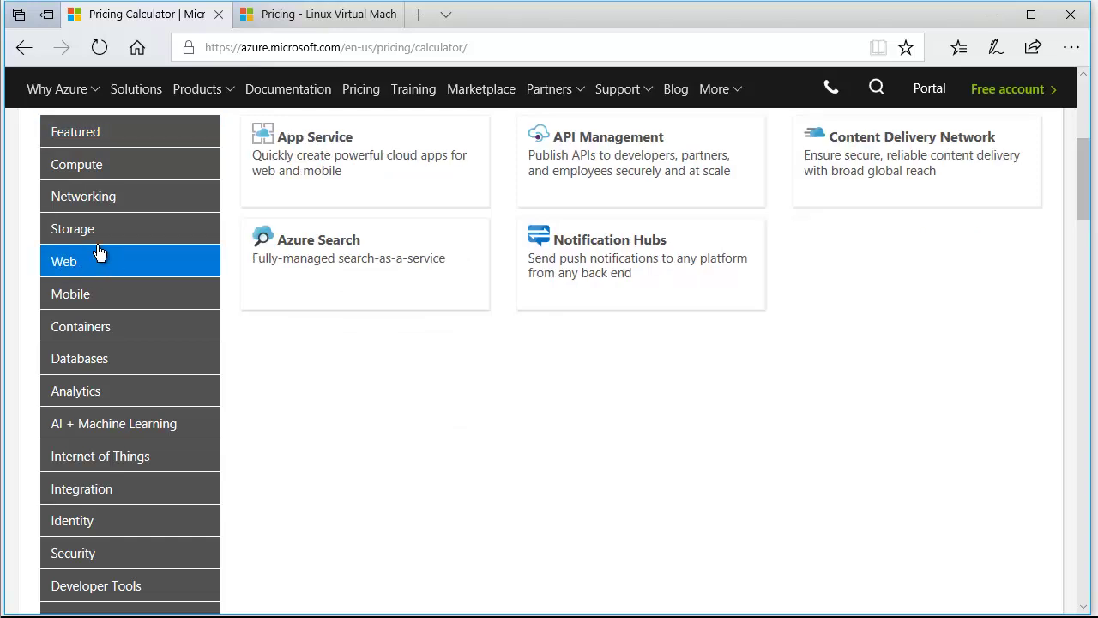
Step: Browse the products offered under the Databases, Analytics and Security categories
click(92, 360)
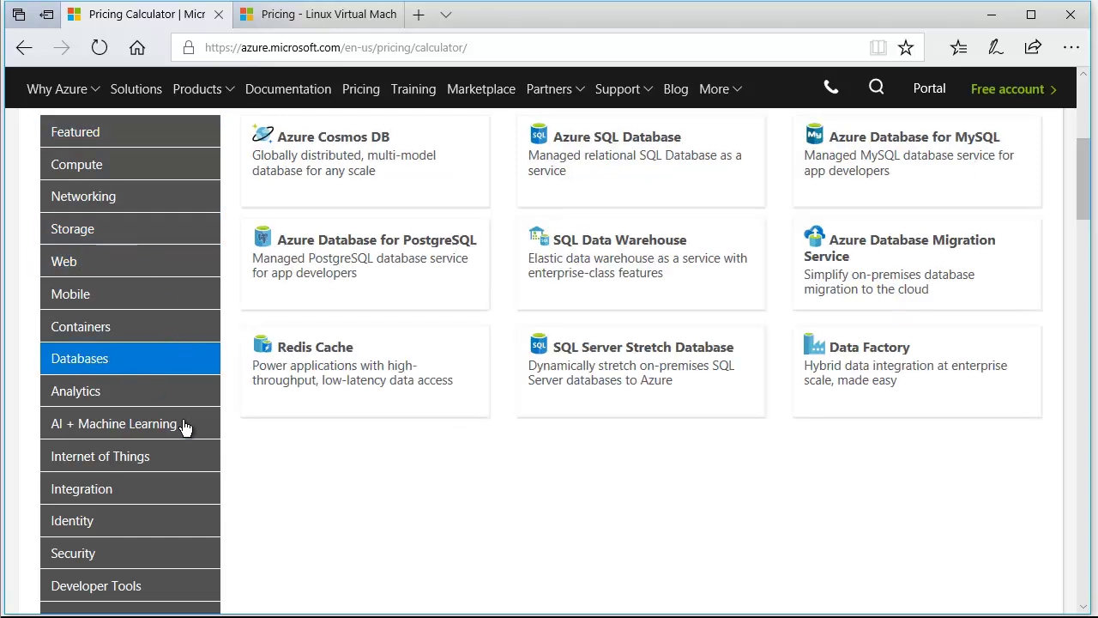
click(73, 390)
scroll(122, 355, down, 2)
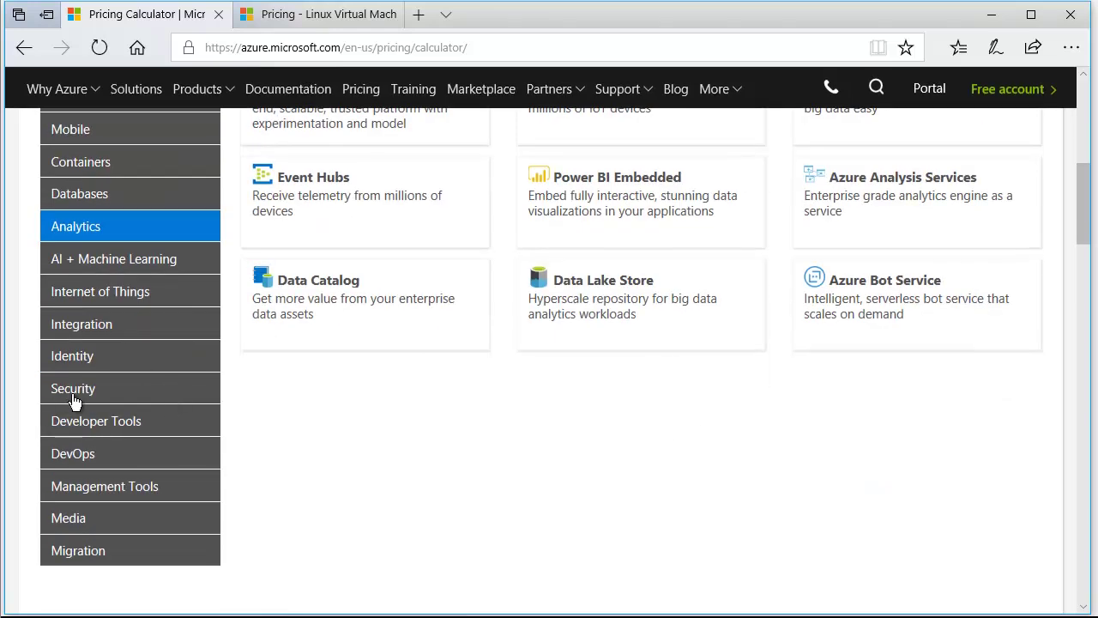
click(74, 393)
scroll(358, 304, up, 6)
scroll(542, 480, down, 1)
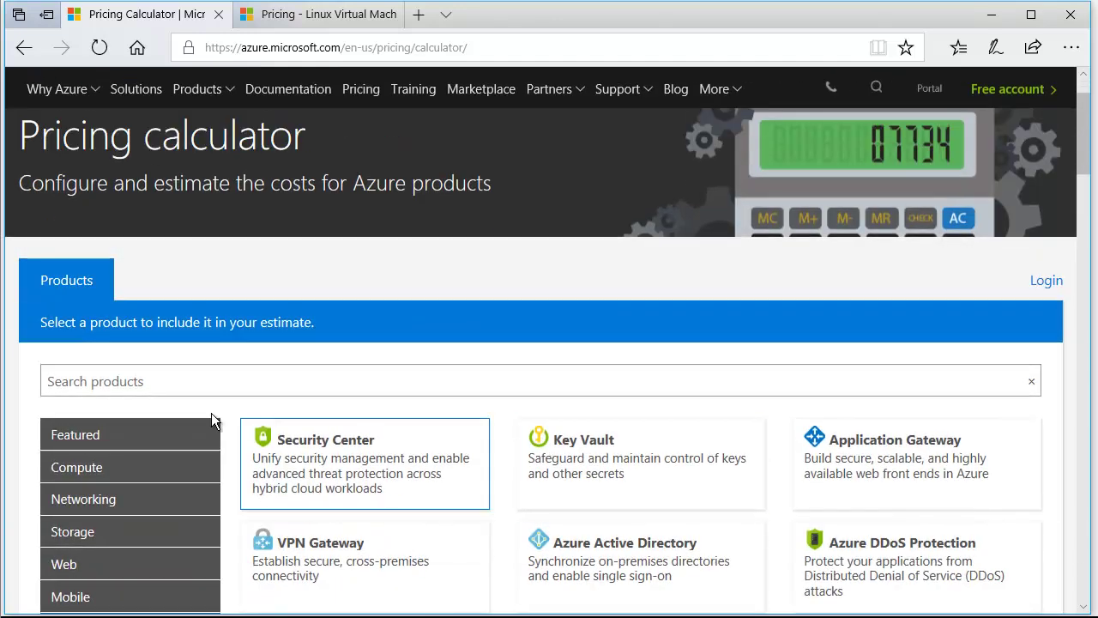
Step: Add Virtual Machines from the Compute category to the estimate and go to its configuration
click(120, 438)
click(103, 477)
click(326, 451)
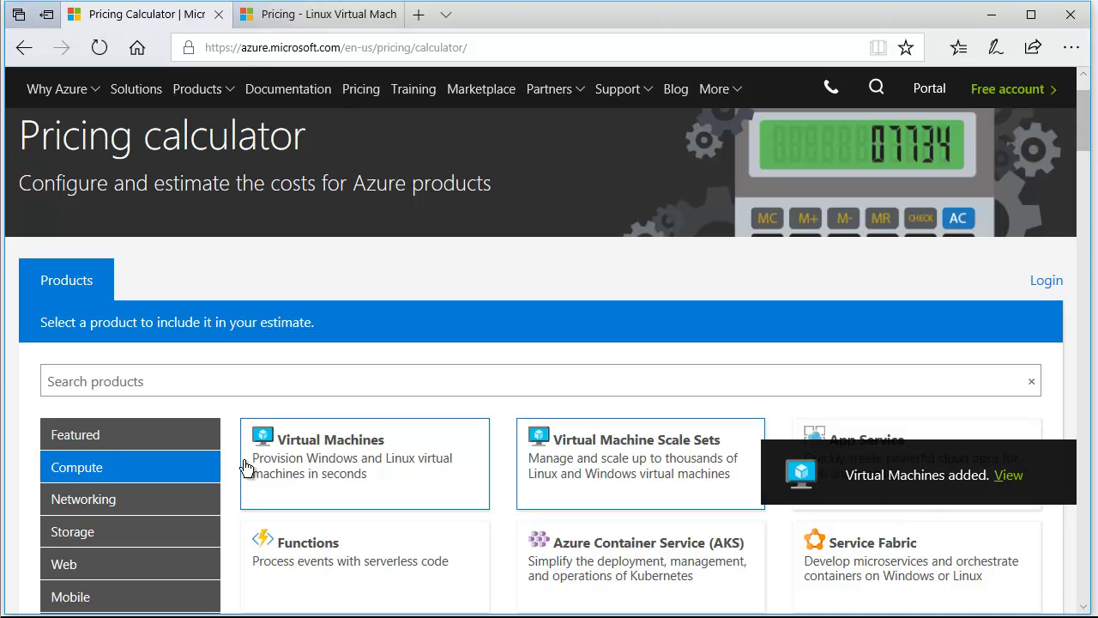
click(1010, 477)
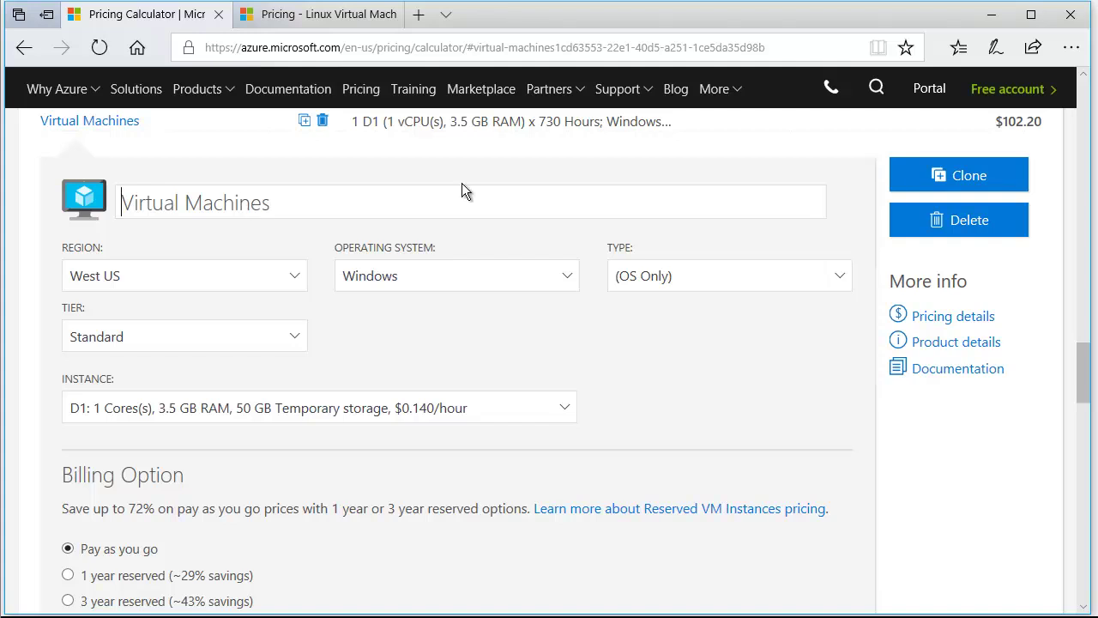
Step: Set the virtual machine's region to West Europe
click(283, 282)
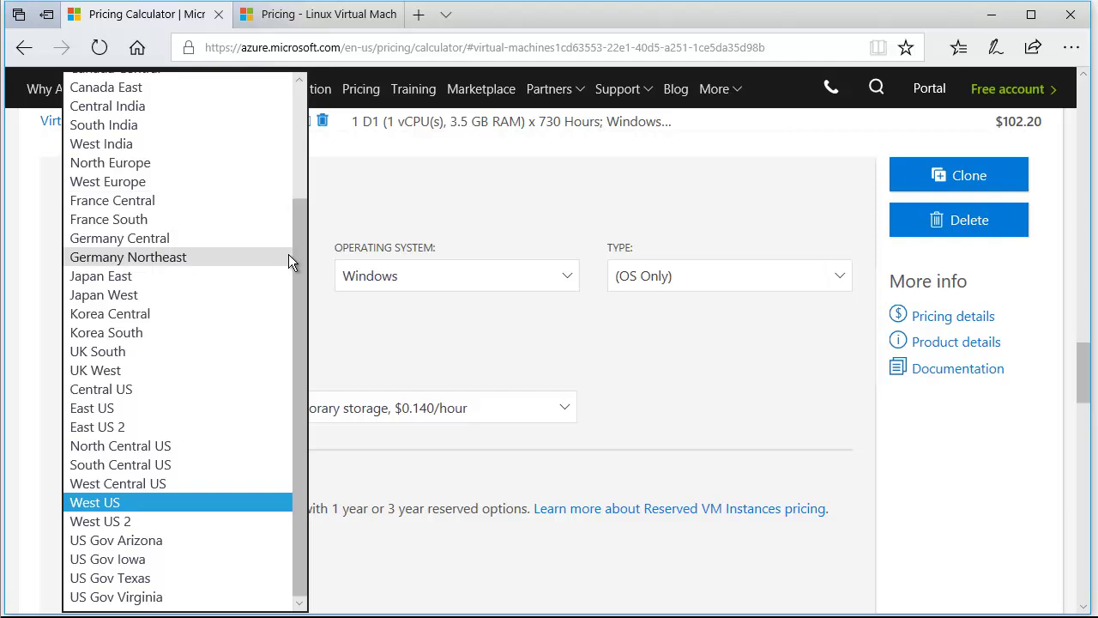
drag(298, 245, 308, 218)
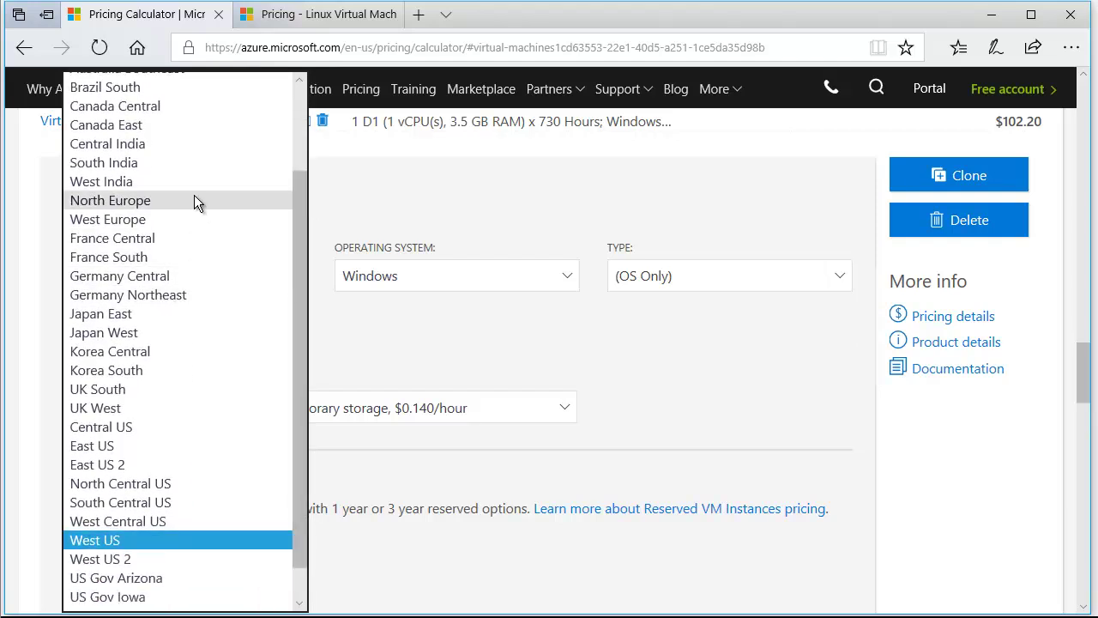
drag(299, 225, 303, 167)
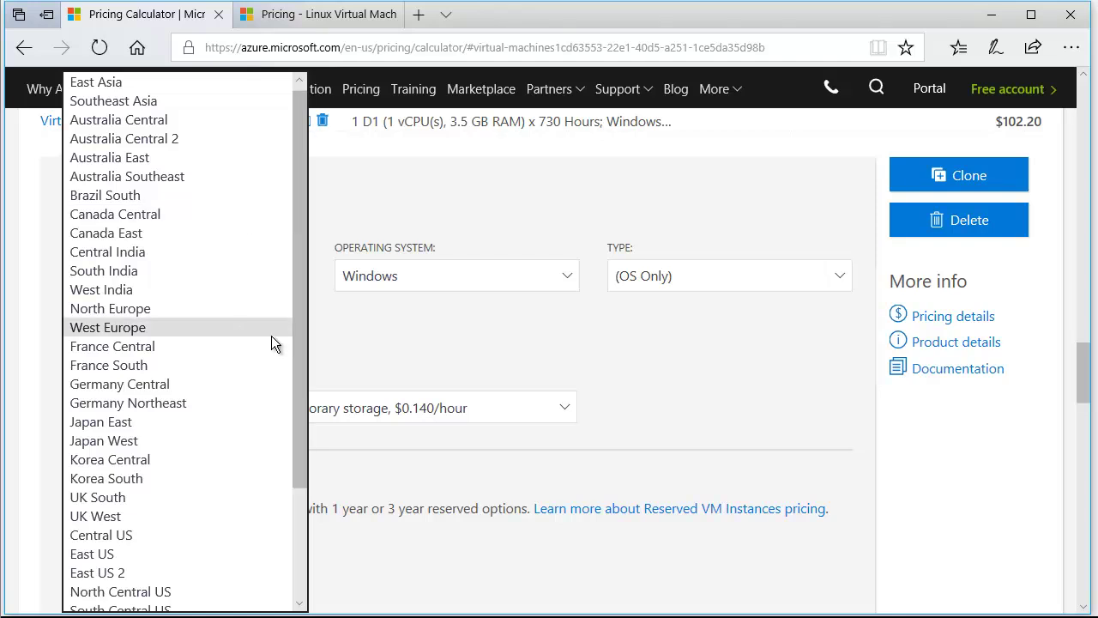
click(142, 330)
Step: Review the operating system and type choices, keeping Windows and (OS Only)
drag(354, 248, 480, 260)
click(566, 279)
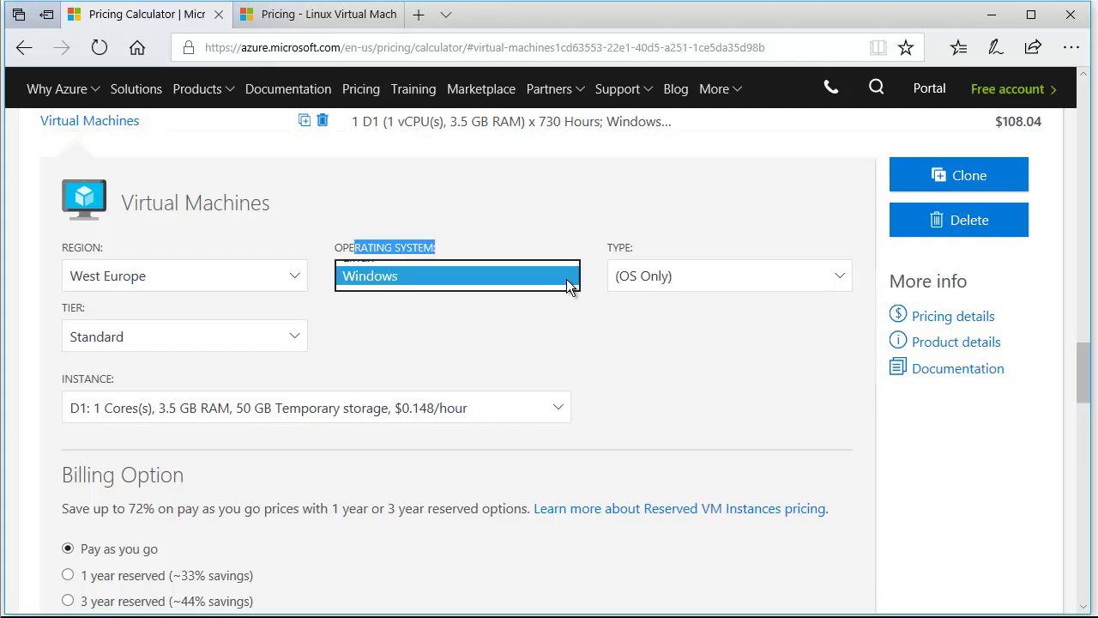
click(402, 279)
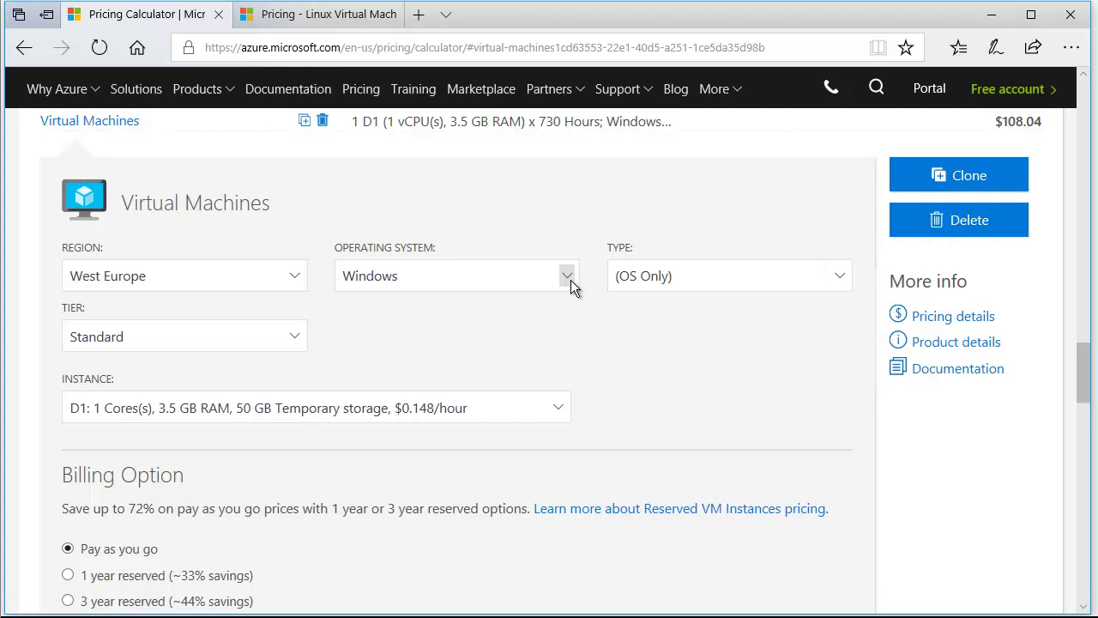
click(839, 282)
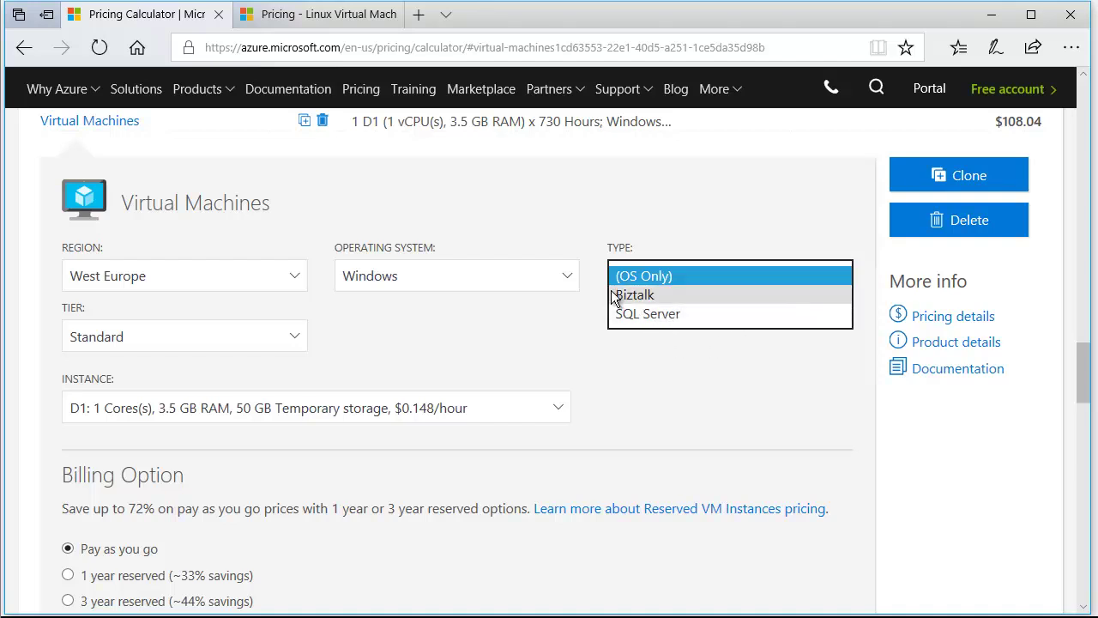
click(667, 276)
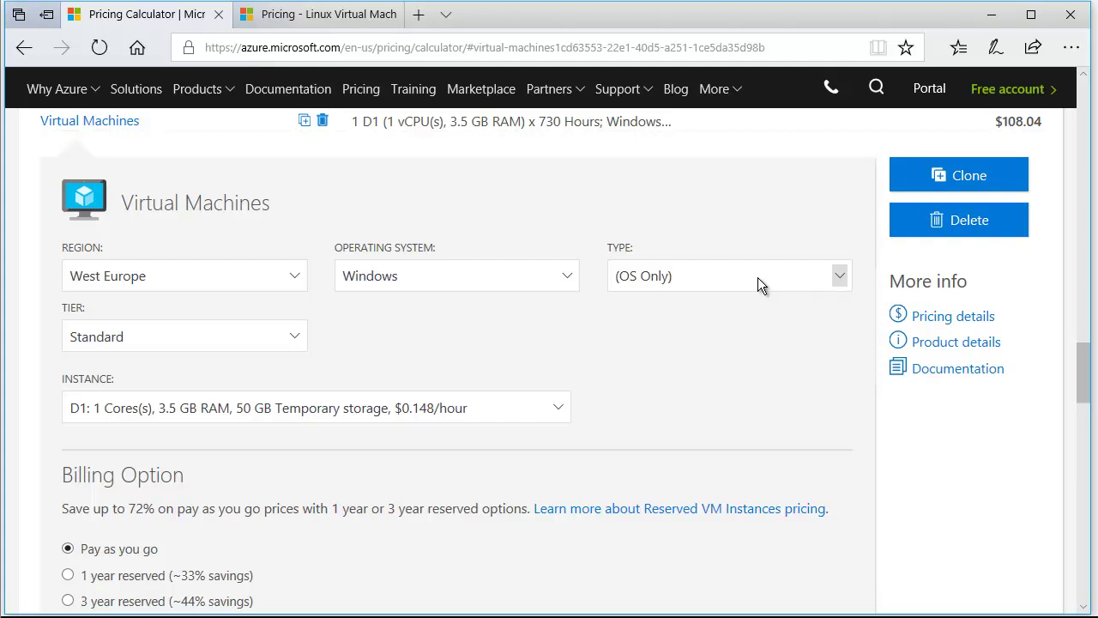
Step: Switch the virtual machine's tier to Basic, to Low Priority and back to Standard
scroll(592, 339, down, 1)
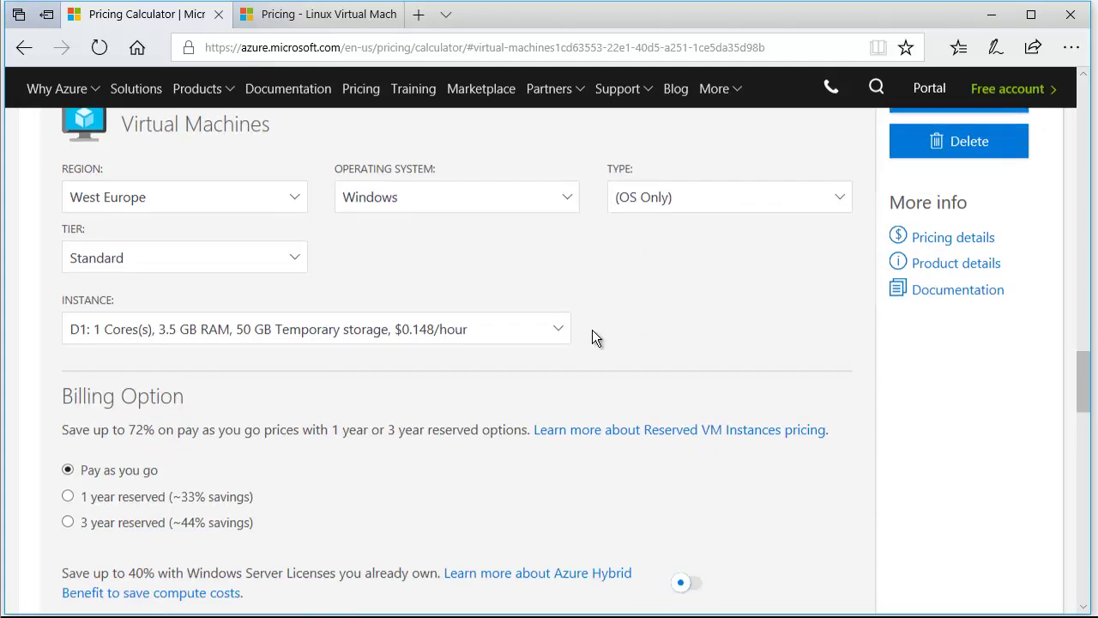
scroll(138, 257, up, 1)
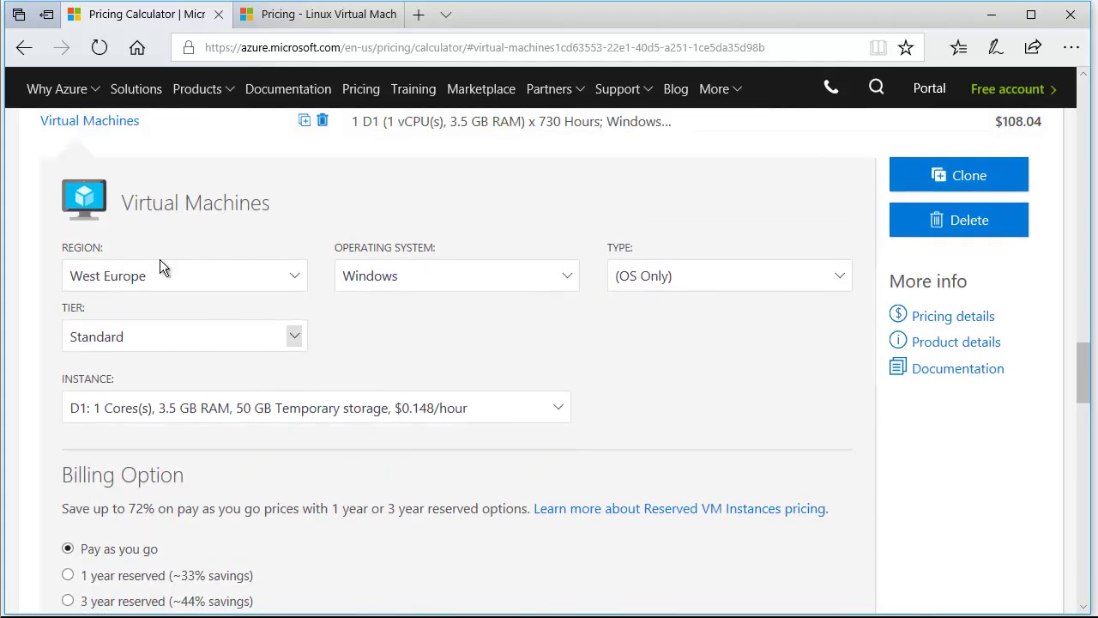
click(296, 337)
click(146, 301)
click(216, 333)
click(140, 357)
click(282, 347)
click(94, 354)
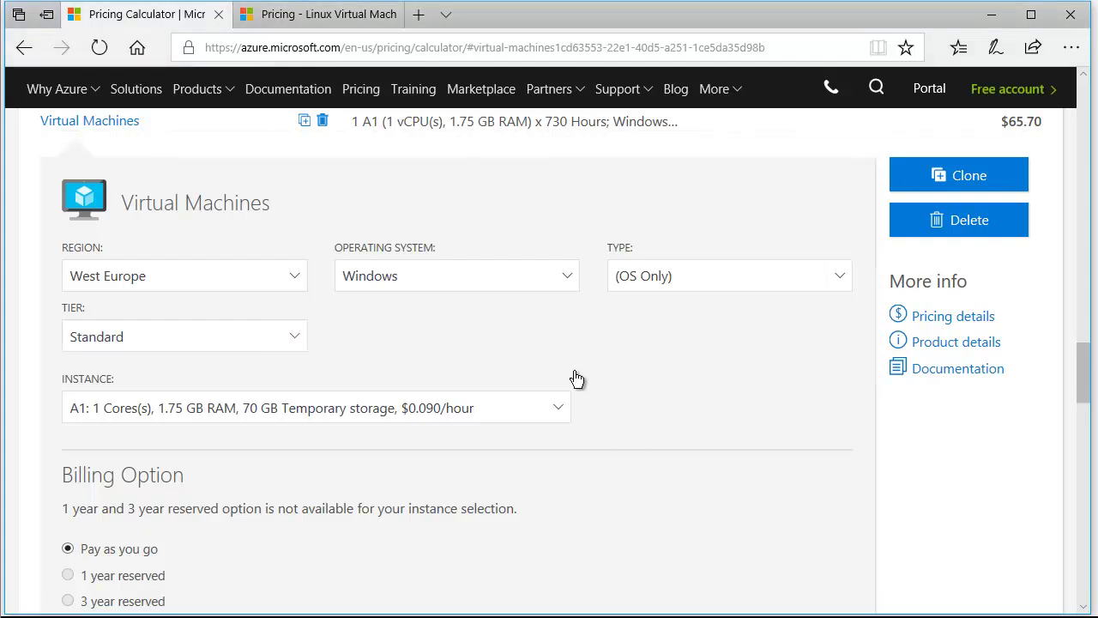
click(229, 344)
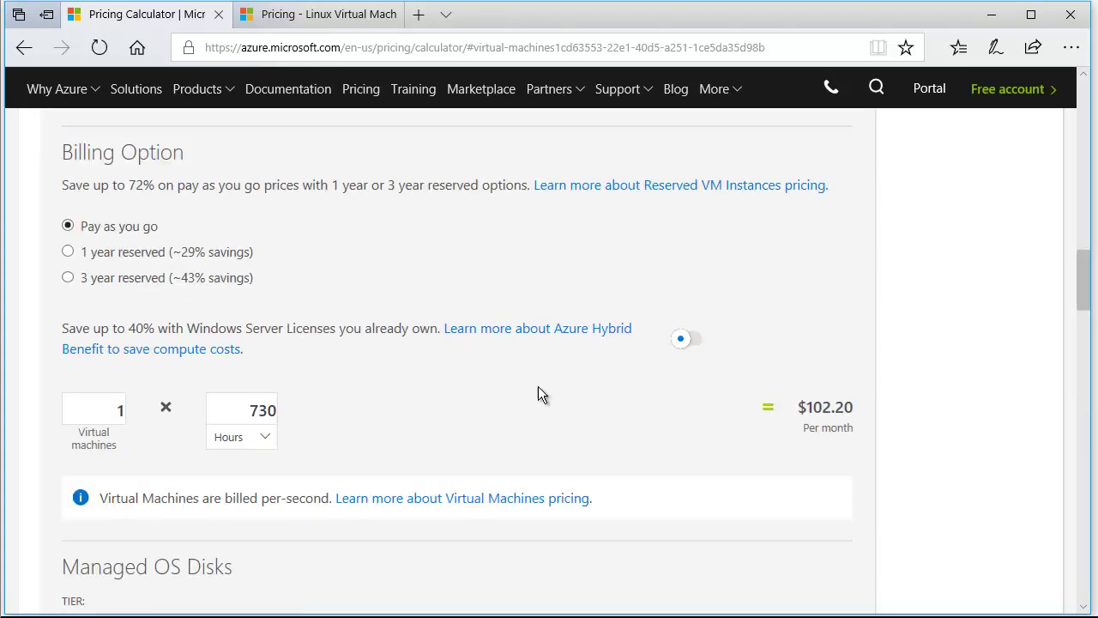
Step: Change the virtual machine's instance to A8m v2 with 8 cores and 64 GB RAM
scroll(255, 392, up, 4)
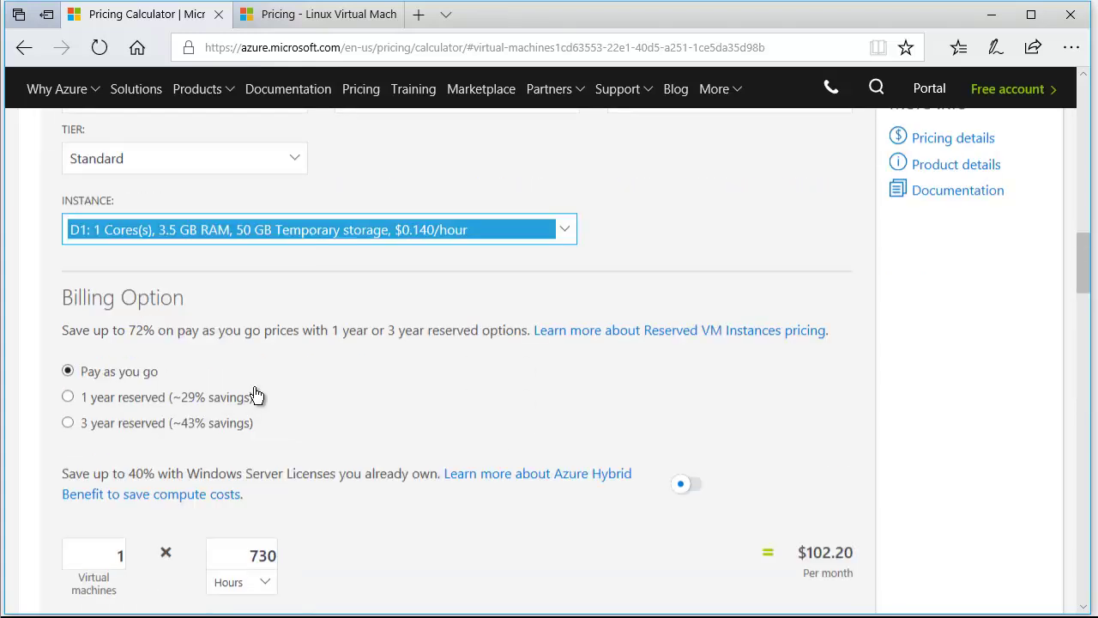
key(Up)
click(507, 411)
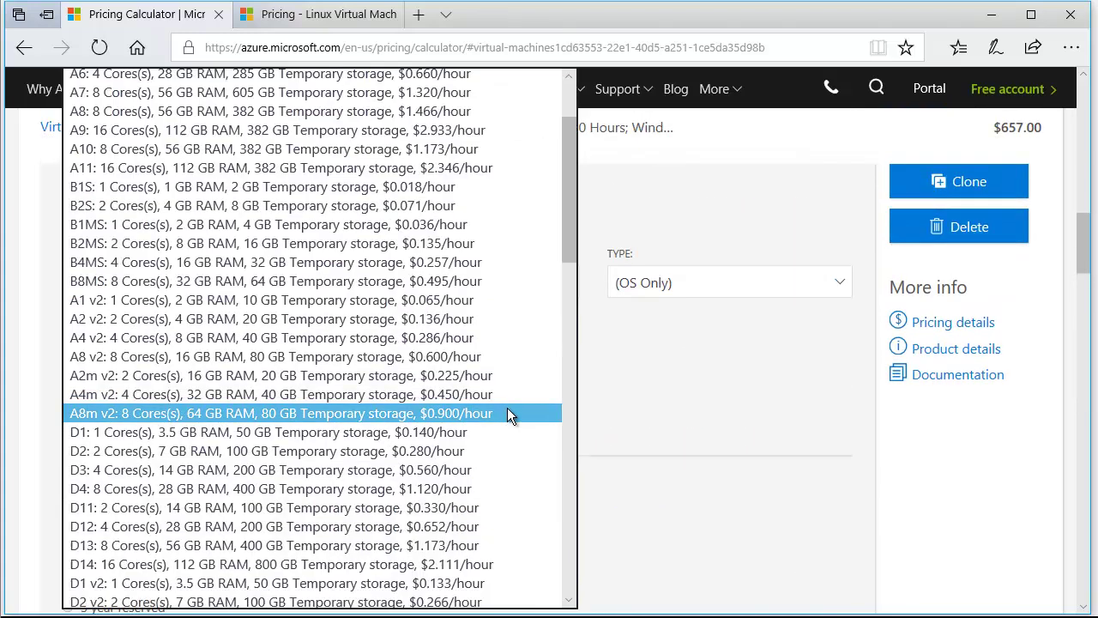
click(715, 360)
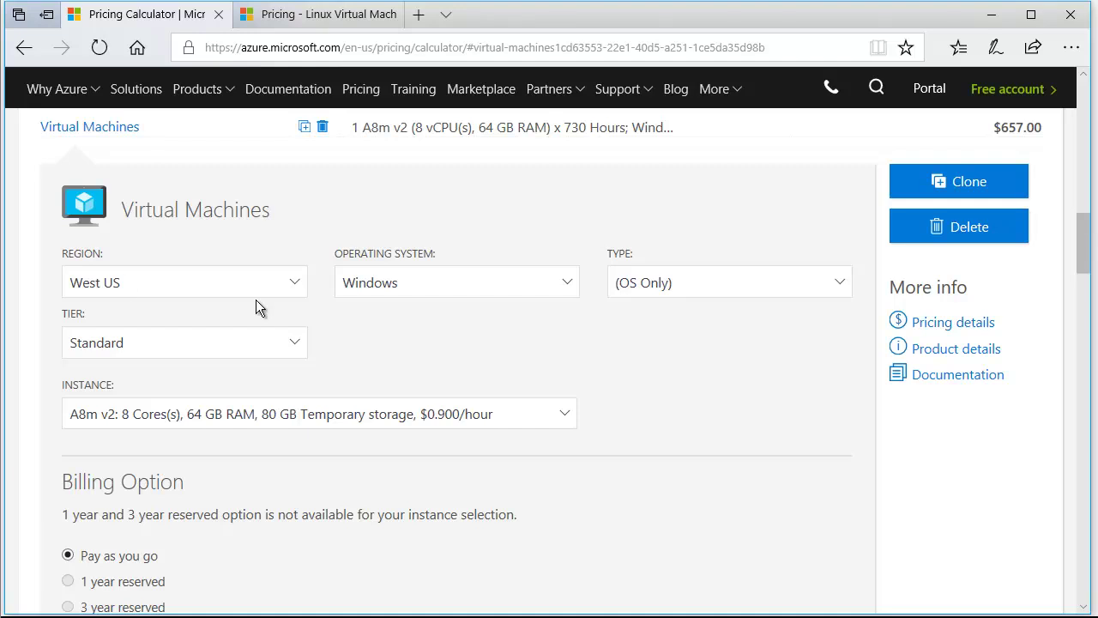
Step: Examine the Standard tier's instance sizes and hourly prices from the A series through the H series
click(303, 415)
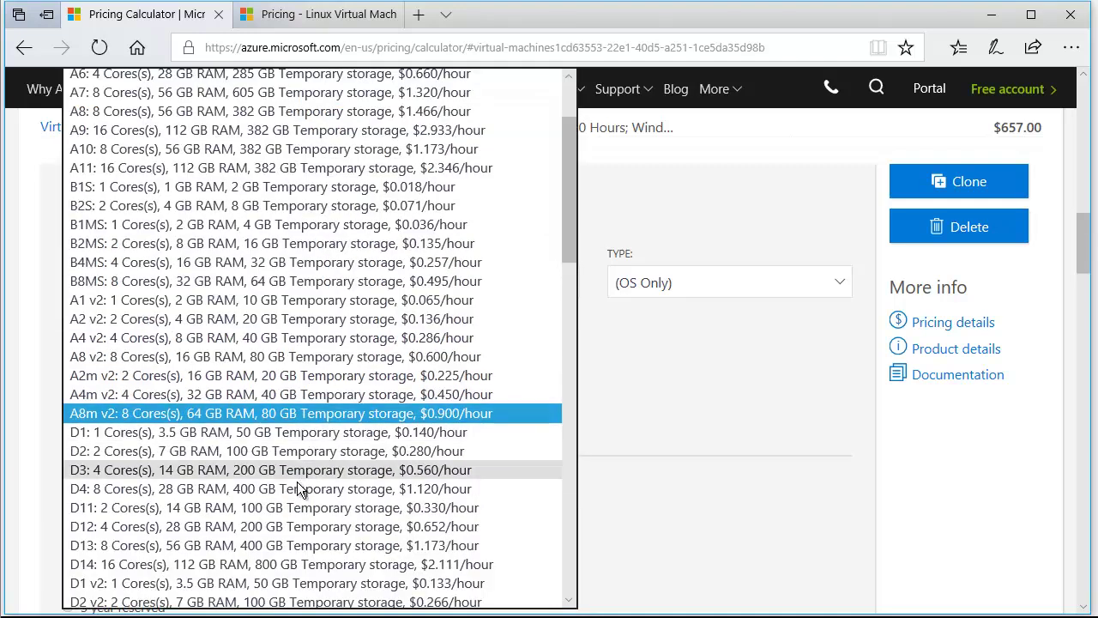
click(675, 414)
click(231, 418)
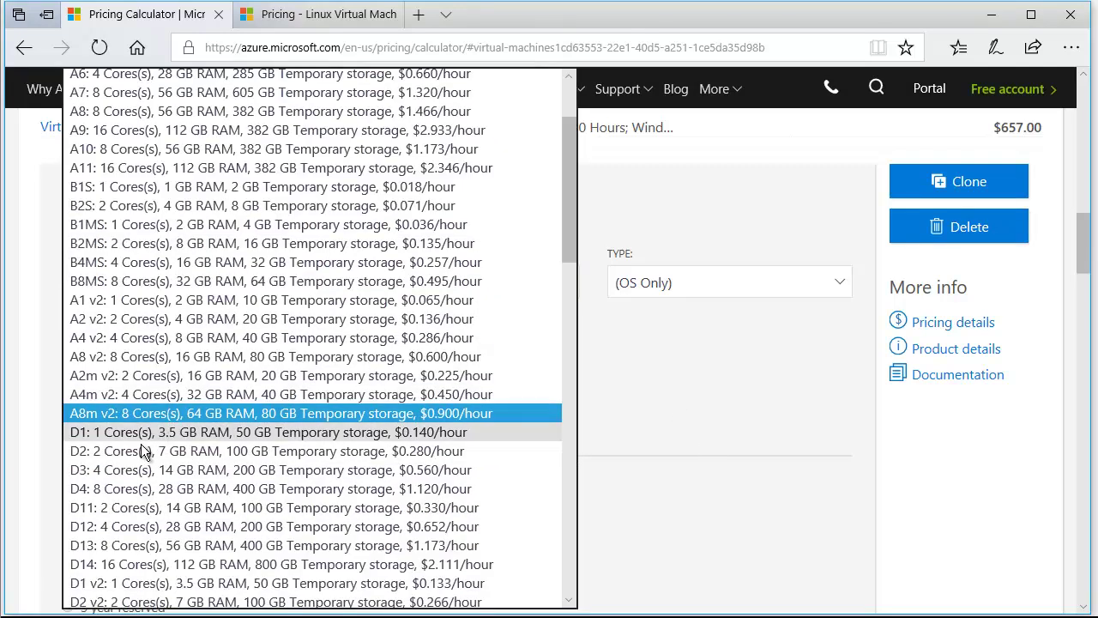
click(634, 388)
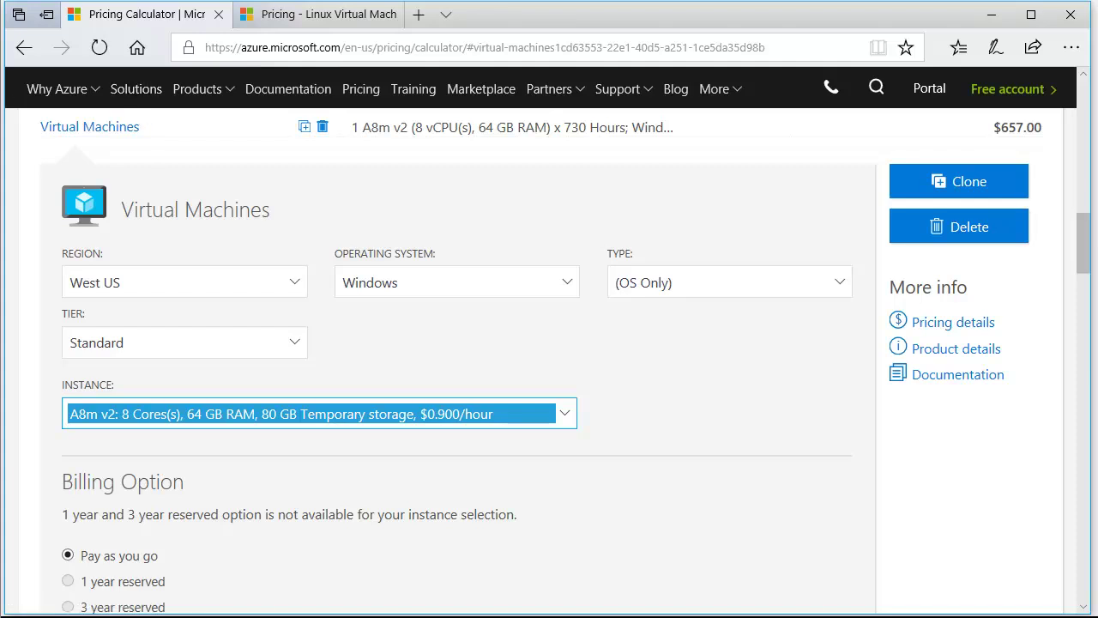
click(344, 414)
scroll(351, 330, down, 10)
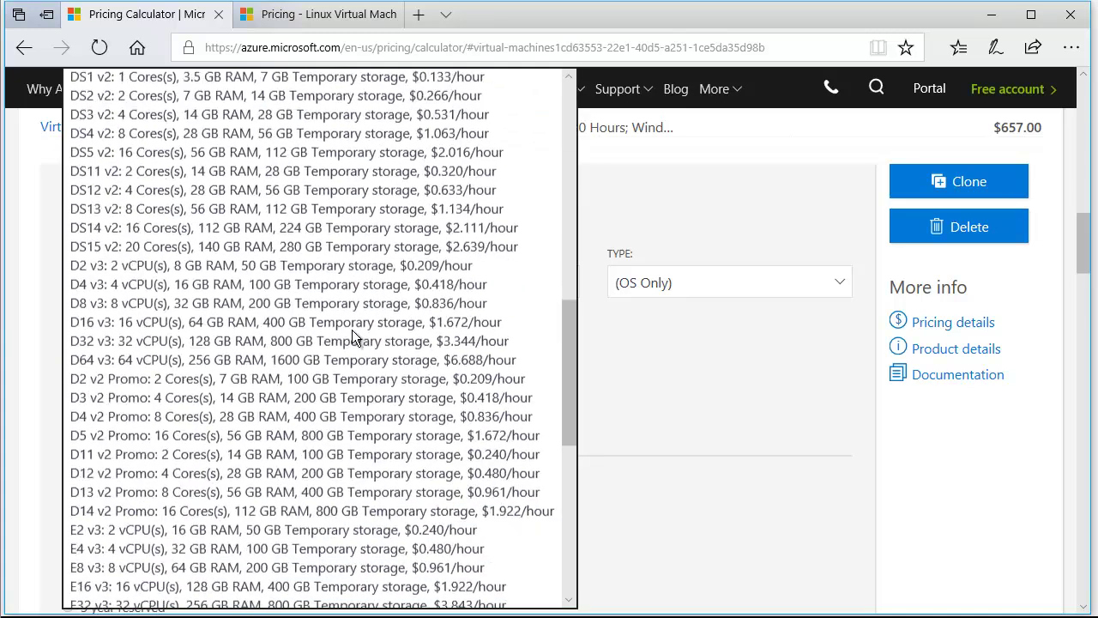
scroll(352, 335, down, 2)
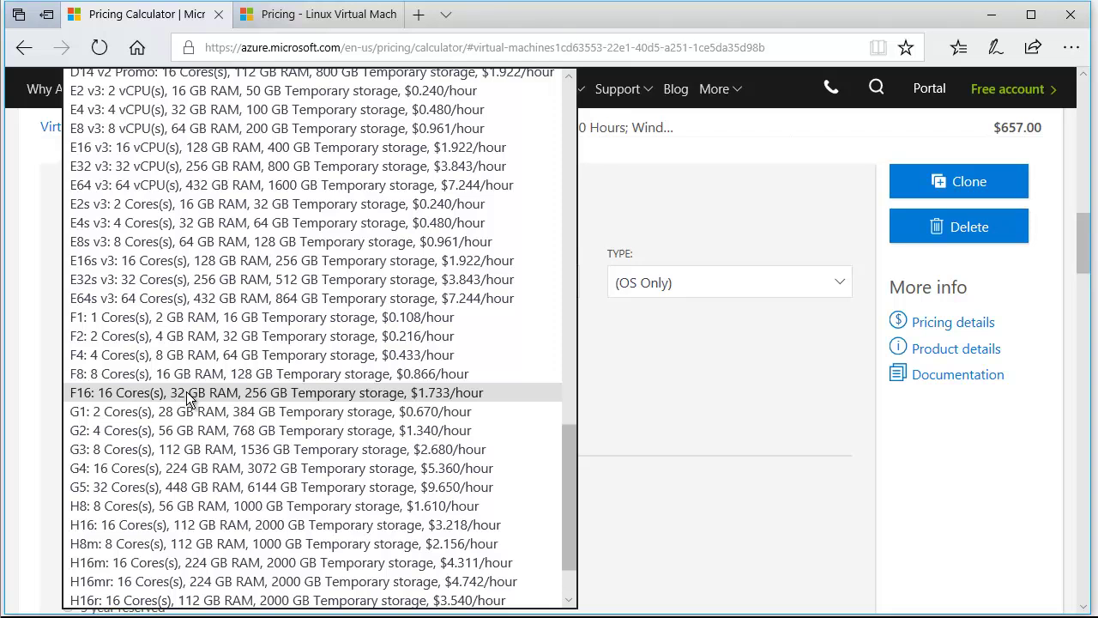
click(771, 350)
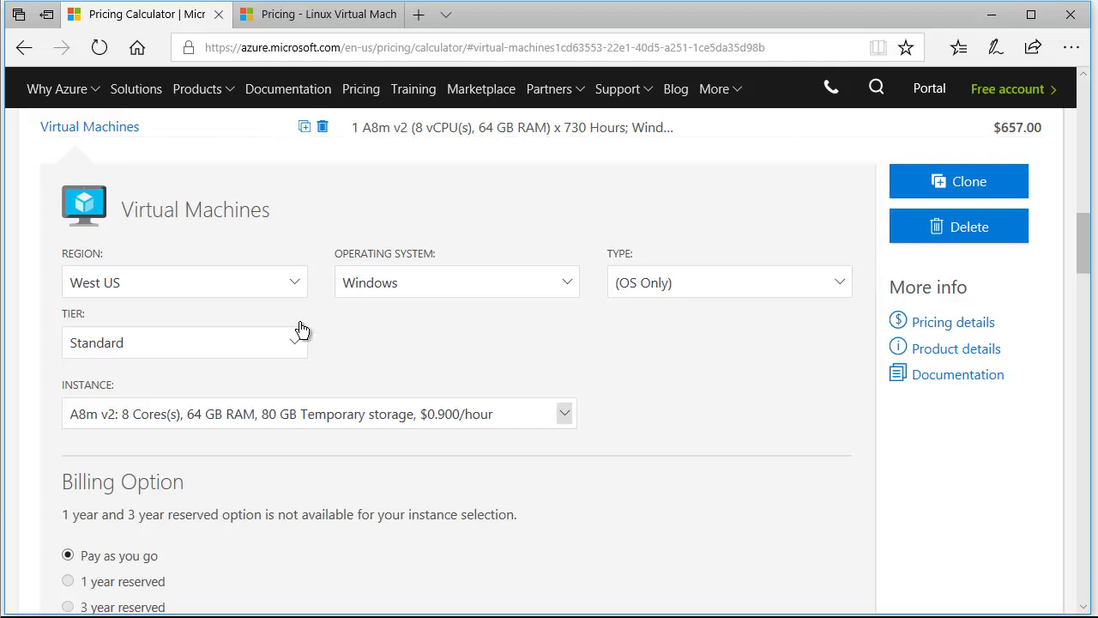
Step: Look over the tier choices and the Standard instance list down to the L series, keeping the current selections
click(123, 341)
click(207, 353)
click(227, 410)
scroll(304, 439, down, 15)
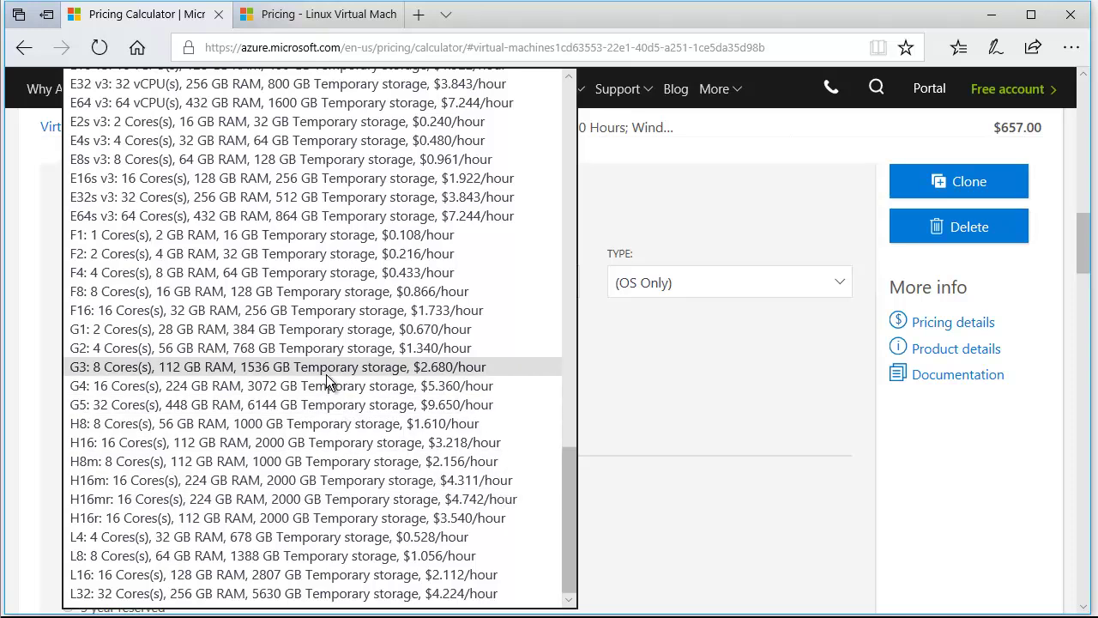
scroll(326, 382, up, 8)
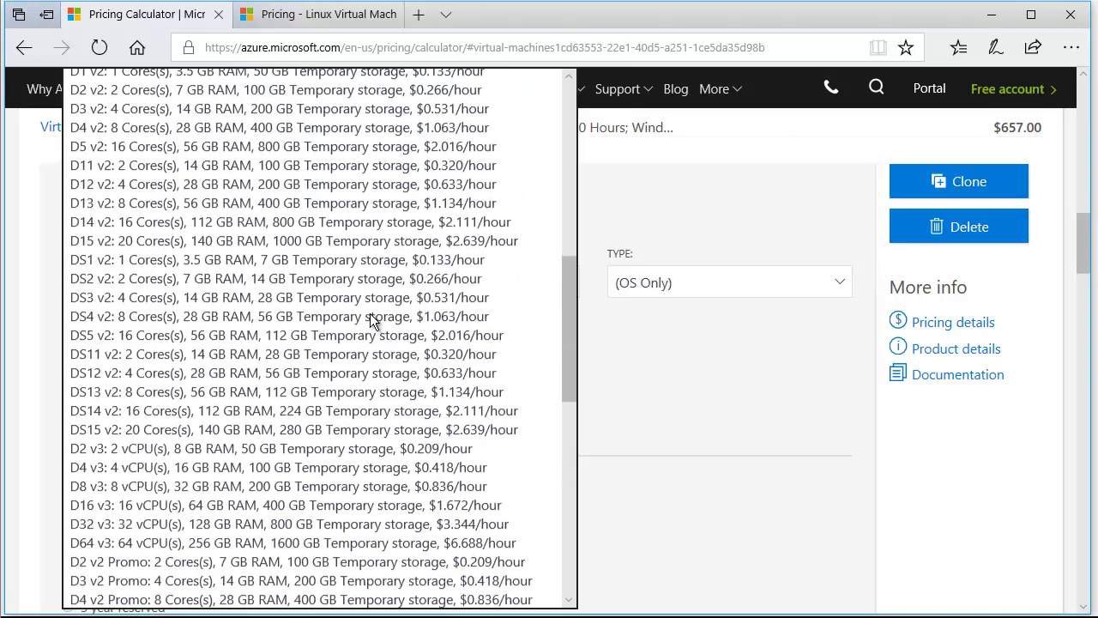
scroll(370, 314, down, 8)
click(832, 533)
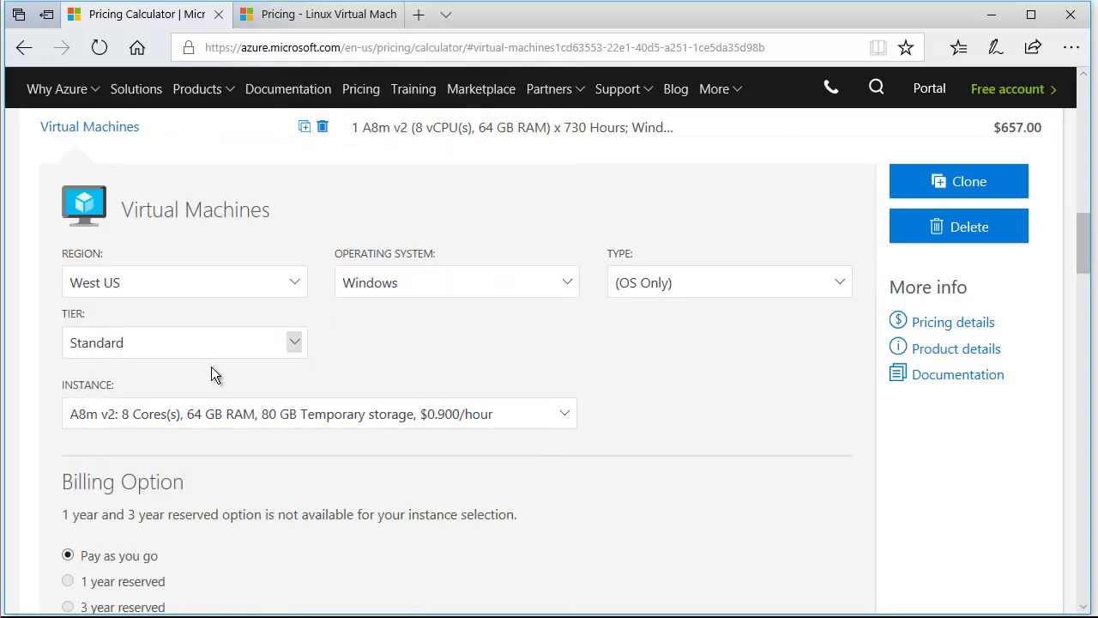
Step: Set the tier to Low Priority and examine its instance sizes and hourly prices
click(145, 343)
click(137, 321)
click(292, 421)
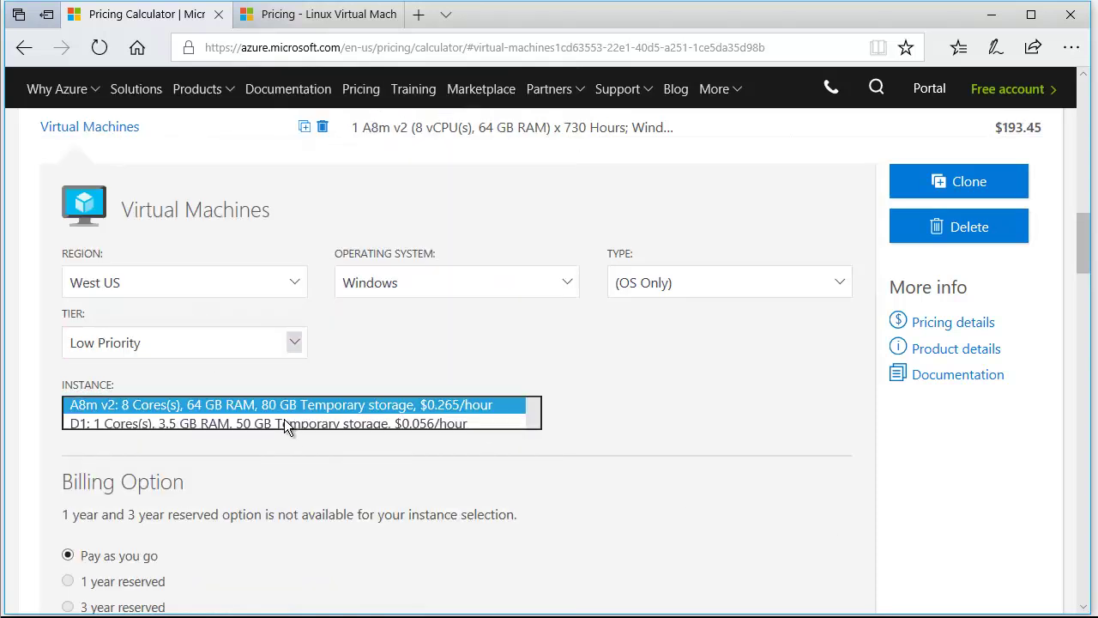
scroll(377, 355, down, 15)
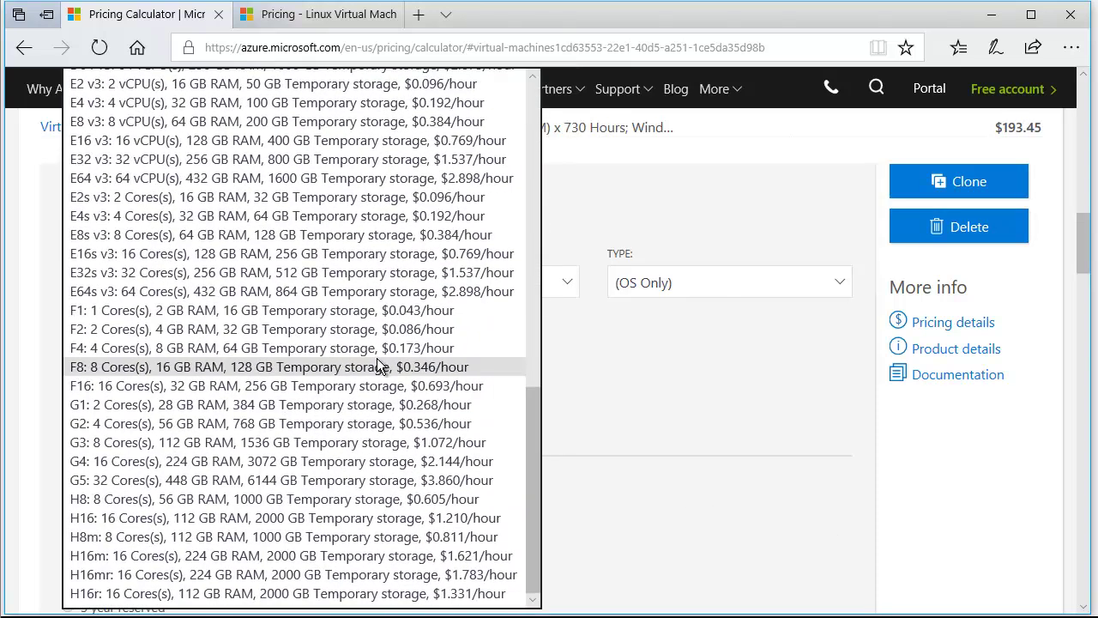
click(661, 428)
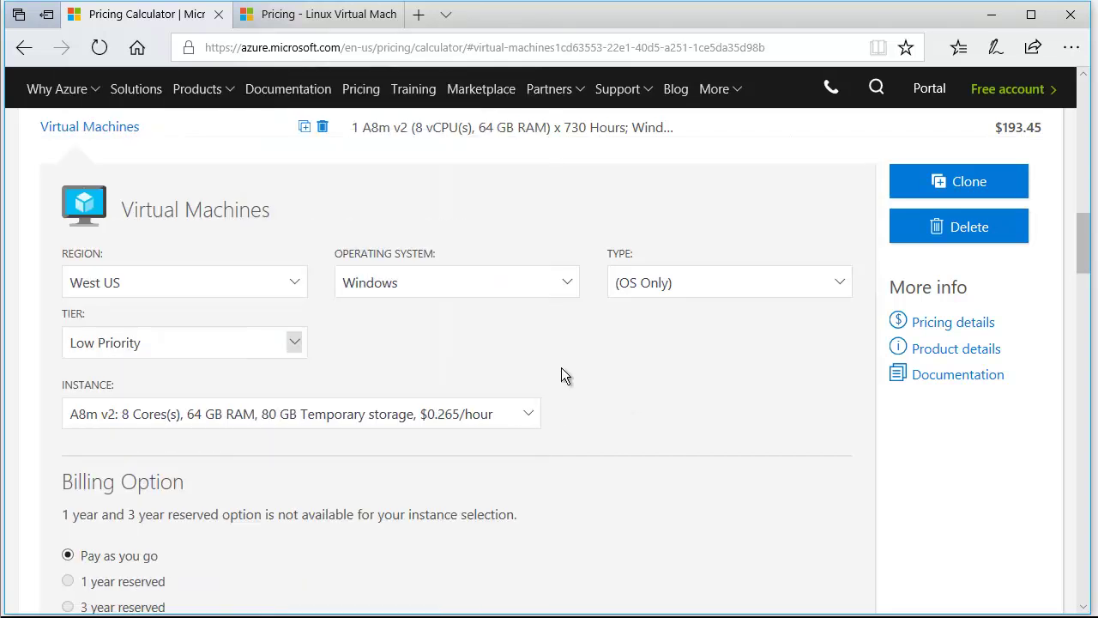
scroll(570, 378, up, 2)
scroll(570, 379, down, 3)
scroll(571, 379, up, 1)
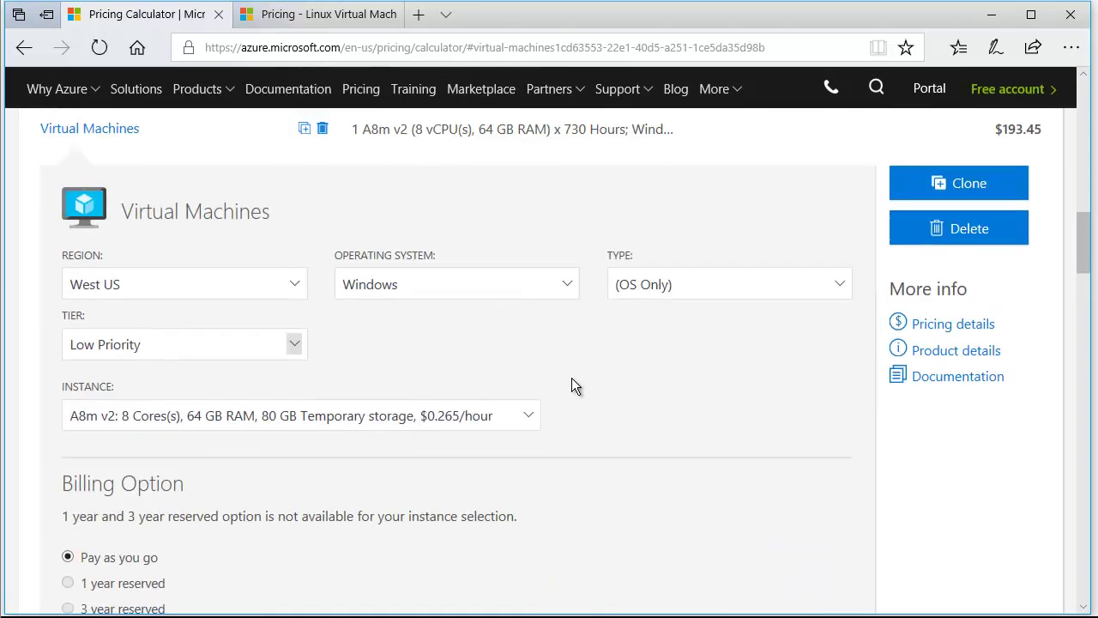
scroll(571, 378, up, 2)
scroll(490, 429, down, 2)
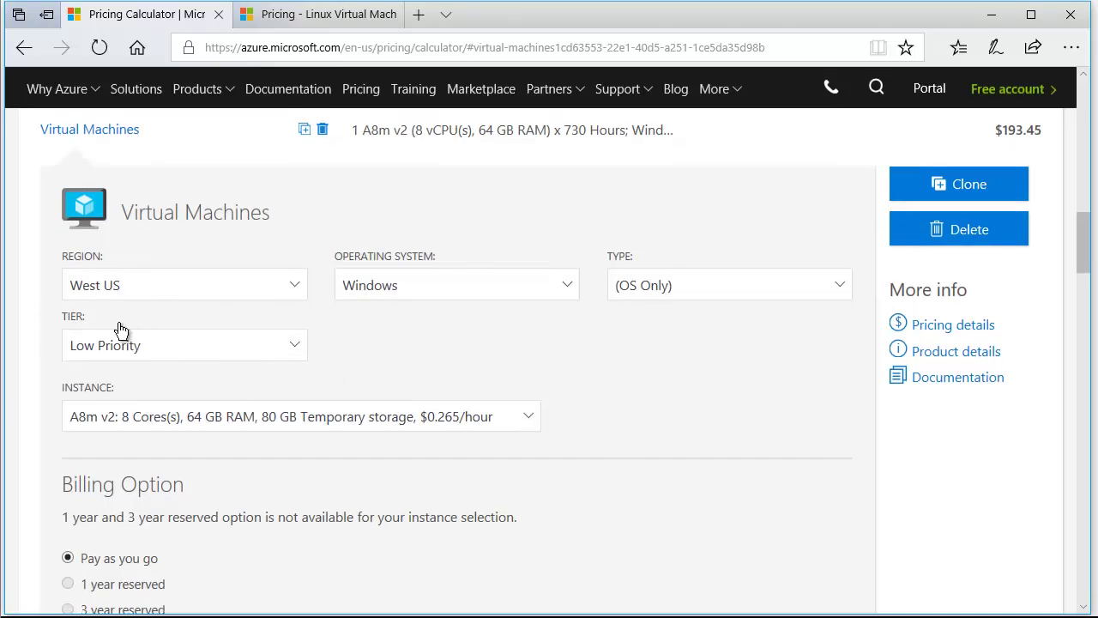
Step: Set the virtual machine's tier to Basic
click(232, 344)
click(236, 345)
click(183, 343)
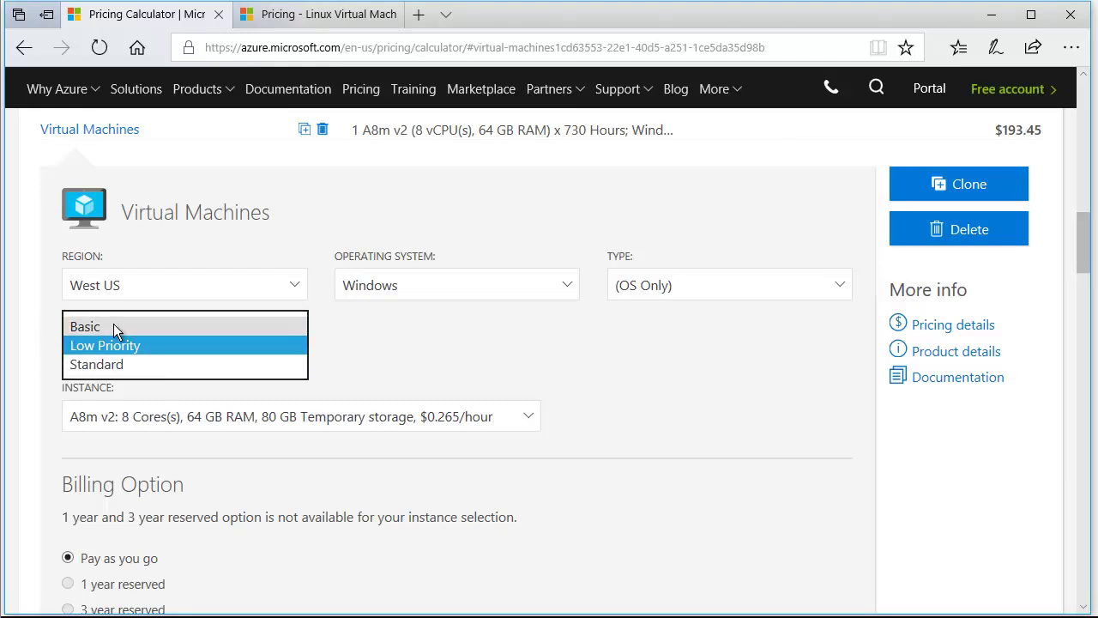
click(113, 326)
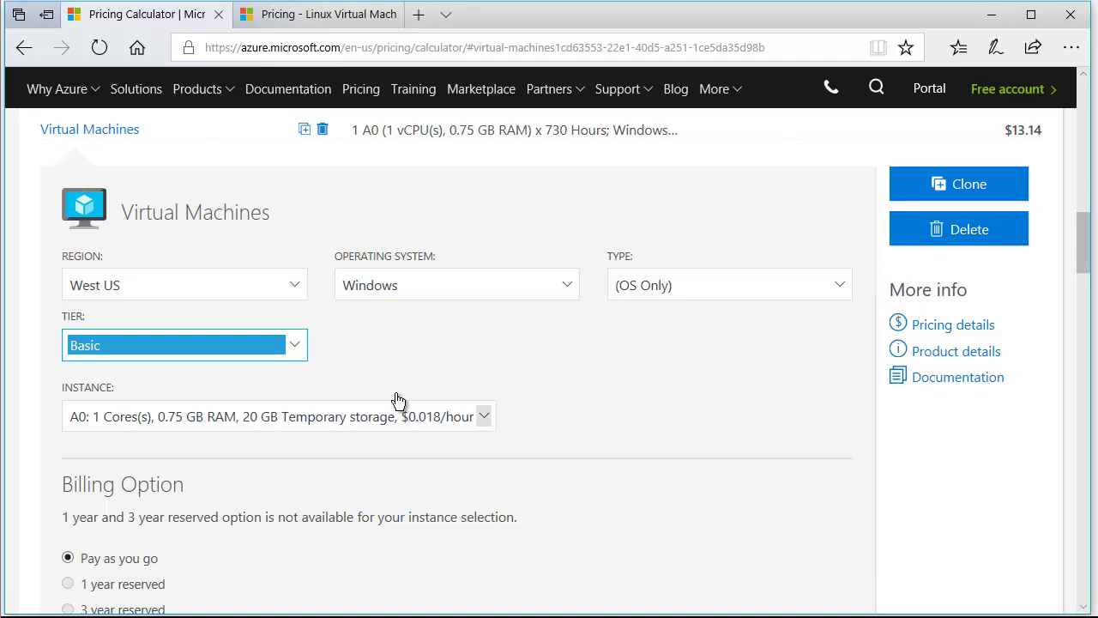
Step: Select the Basic tier's A2 instance with 2 cores, 3.5 GB RAM and 60 GB temporary storage
click(478, 420)
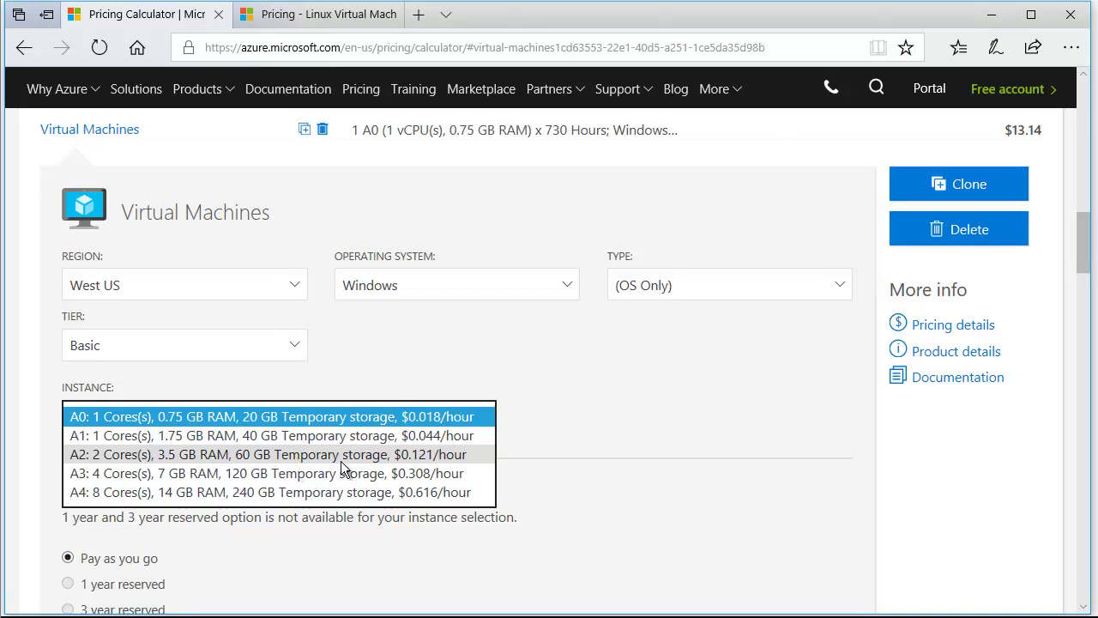
click(415, 455)
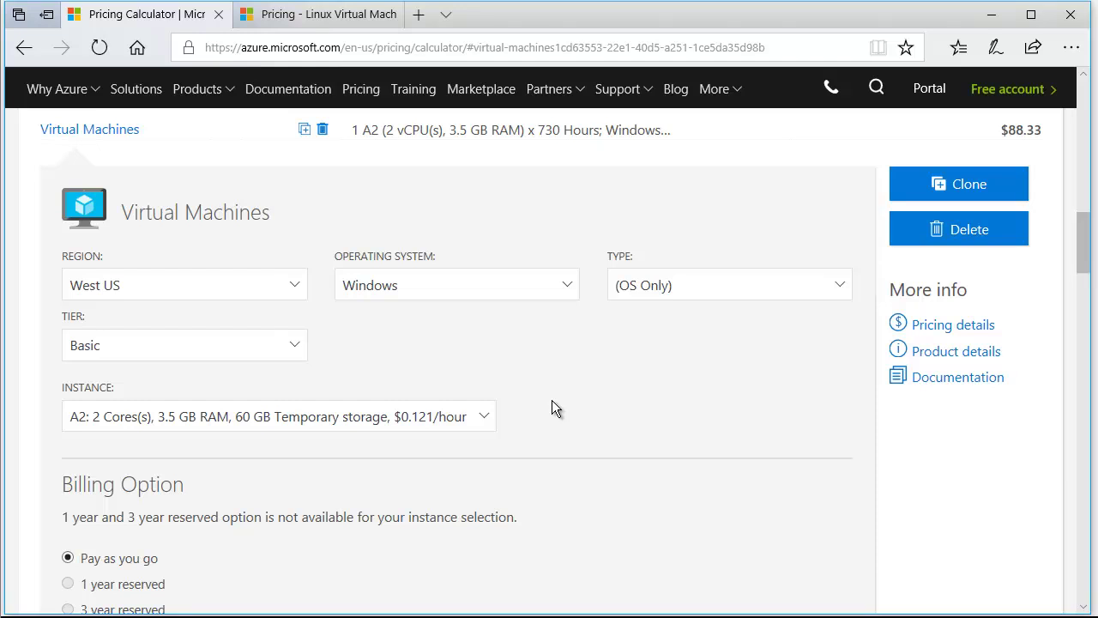
Step: Examine the billing options, including the availability of reserved terms and the savings from owned Windows Server licences
scroll(623, 410, down, 2)
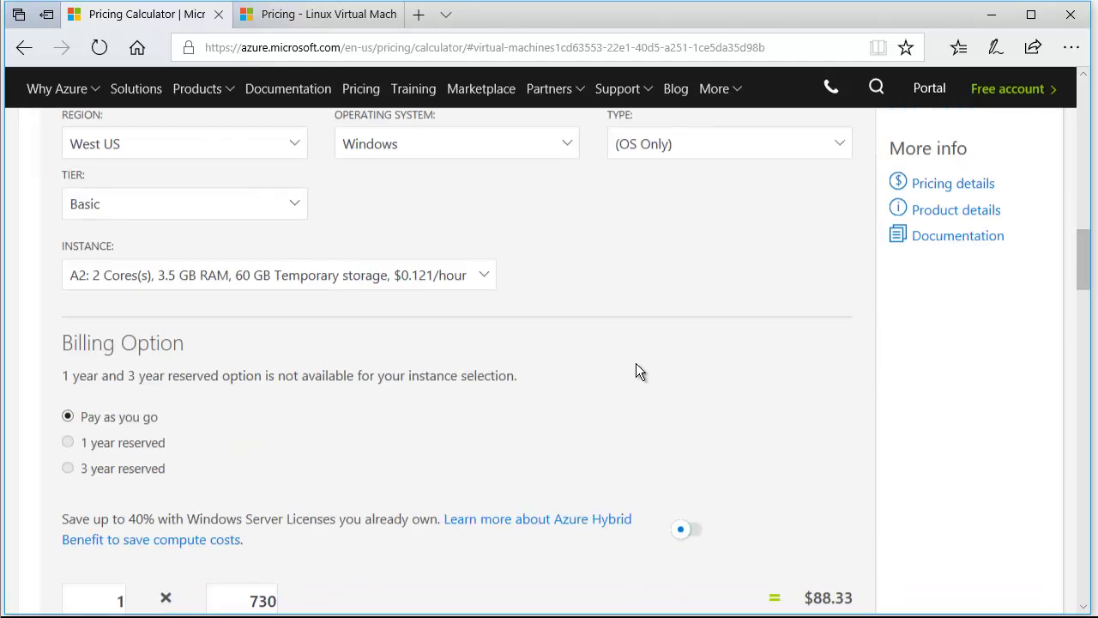
drag(75, 326, 199, 320)
click(294, 327)
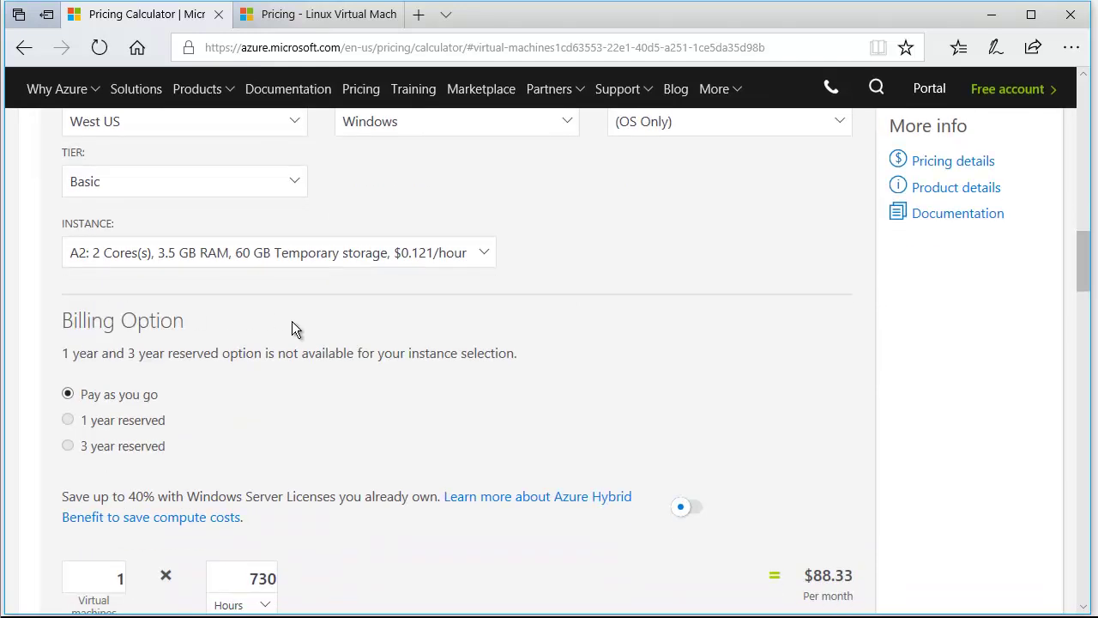
mouse_move(86, 398)
mouse_down()
mouse_move(215, 399)
mouse_move(96, 398)
mouse_up()
click(133, 450)
drag(109, 497, 254, 498)
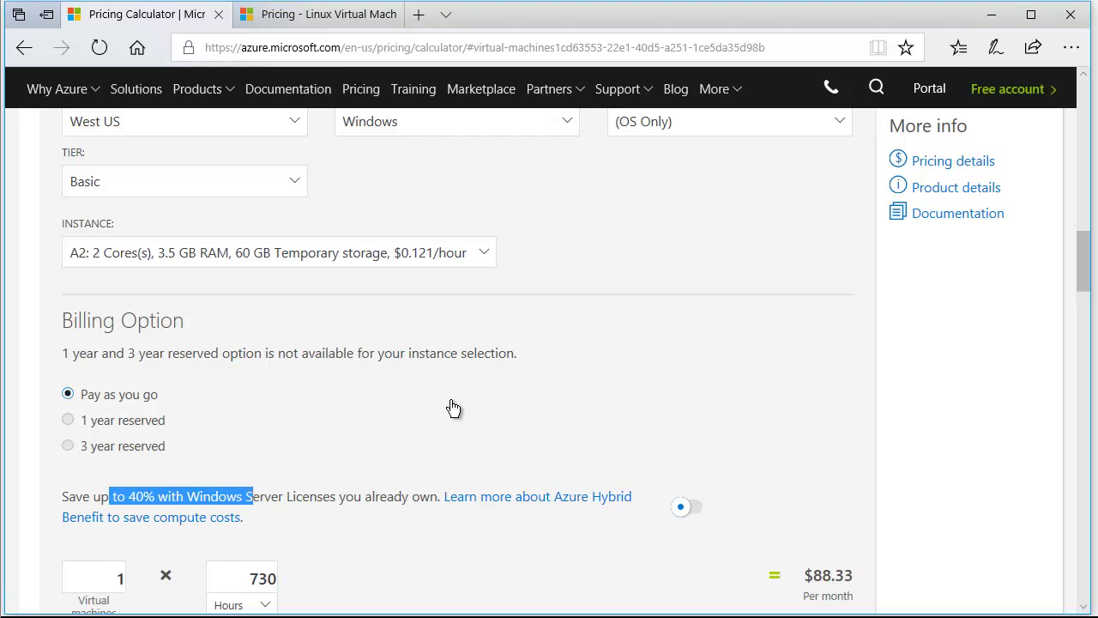
drag(247, 354, 437, 356)
click(434, 357)
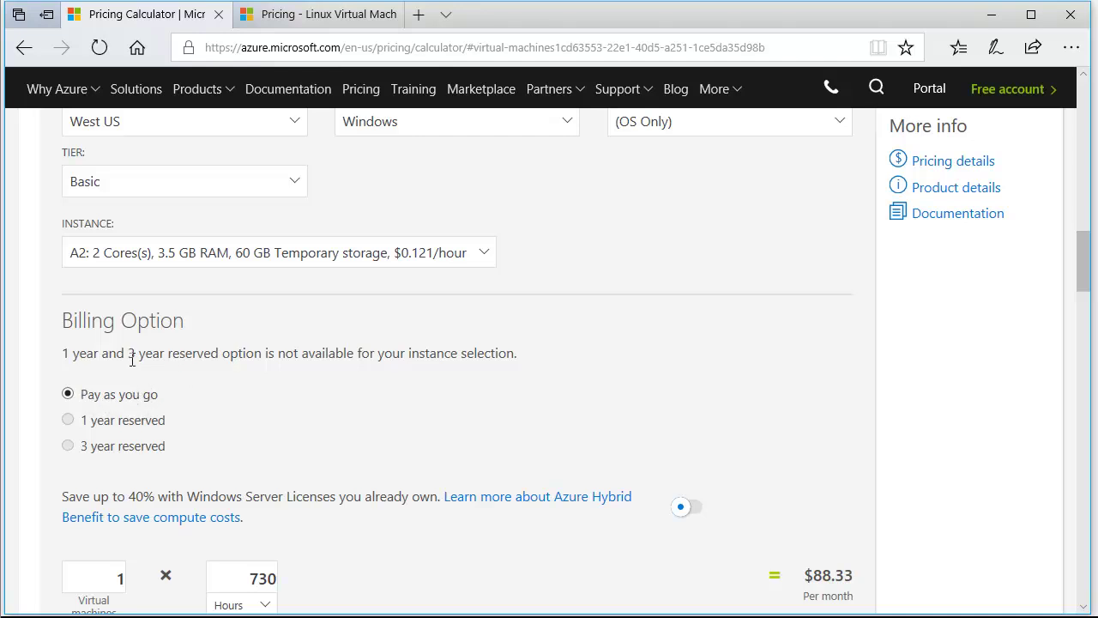
Step: Try Days as the virtual machine's usage unit, and settle on Months
scroll(463, 357, down, 1)
scroll(463, 357, down, 2)
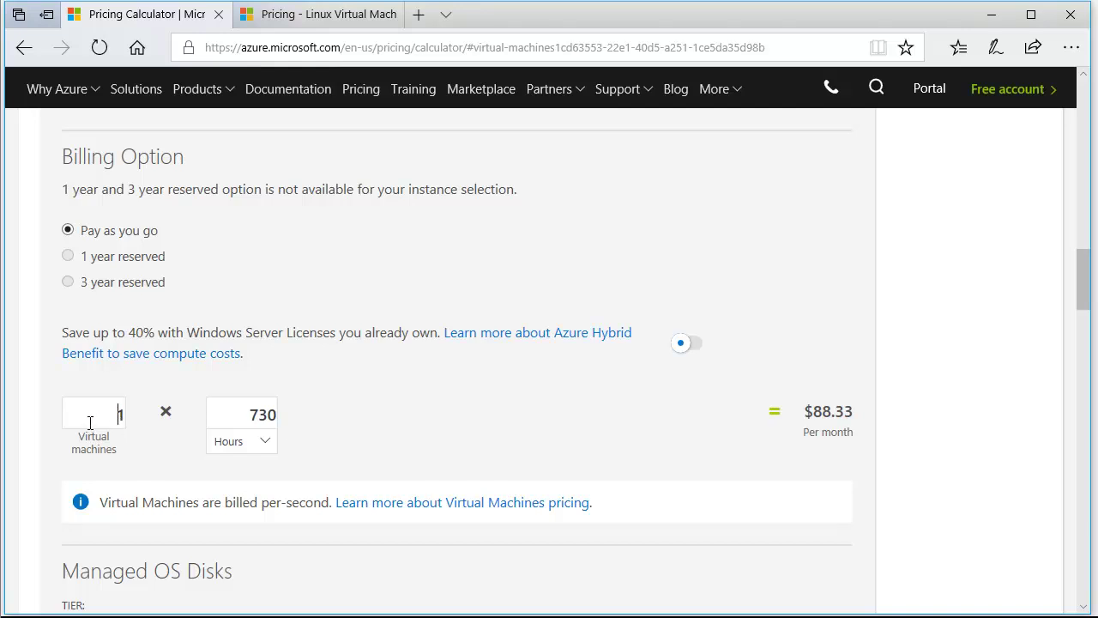
click(269, 443)
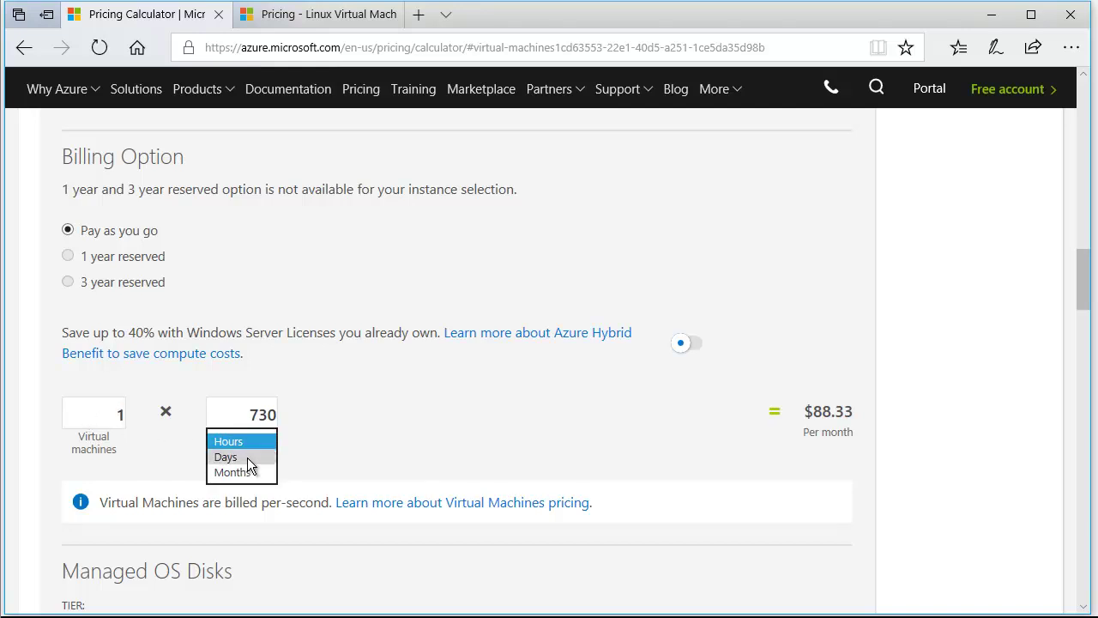
click(247, 457)
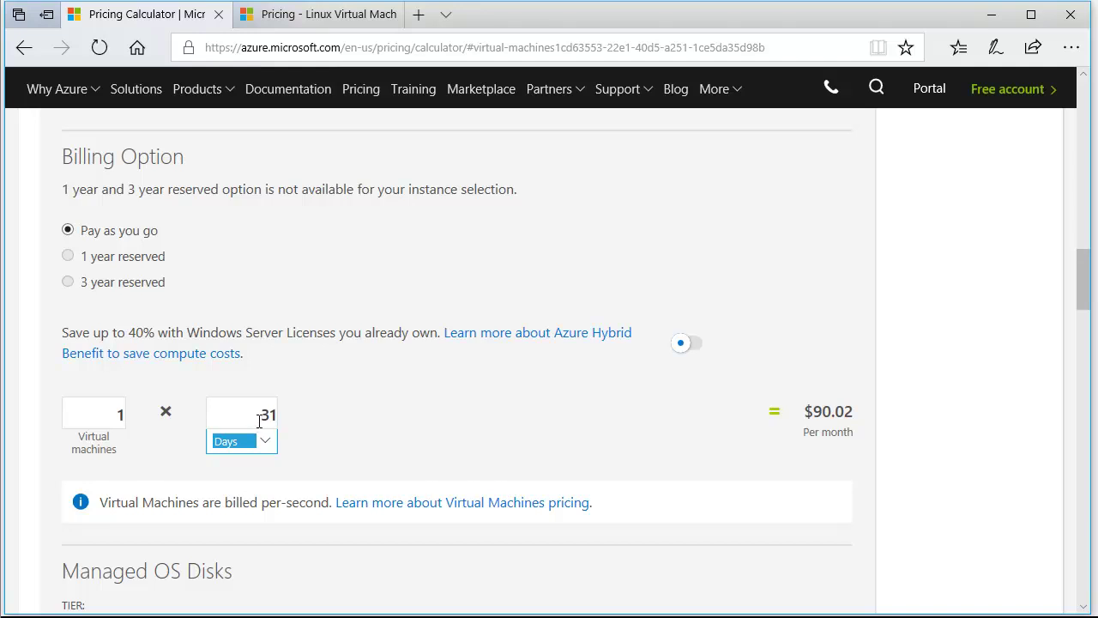
click(270, 440)
click(254, 427)
click(268, 443)
click(265, 471)
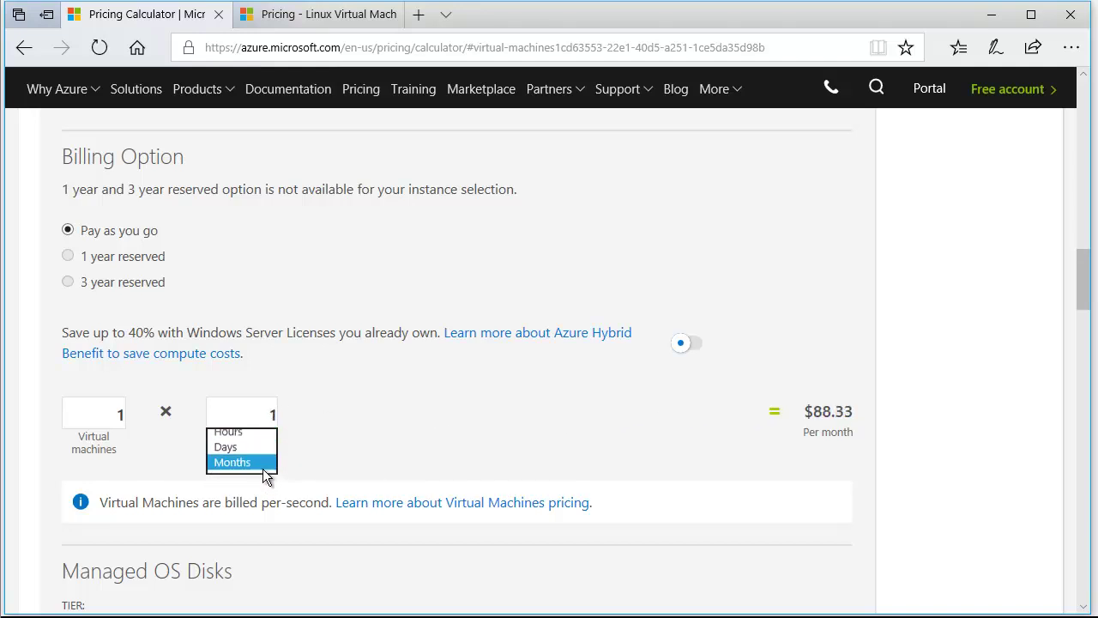
Step: Set the managed OS disk size to S10: 128 GB in the Standard disk tier
scroll(429, 314, down, 2)
scroll(428, 314, down, 3)
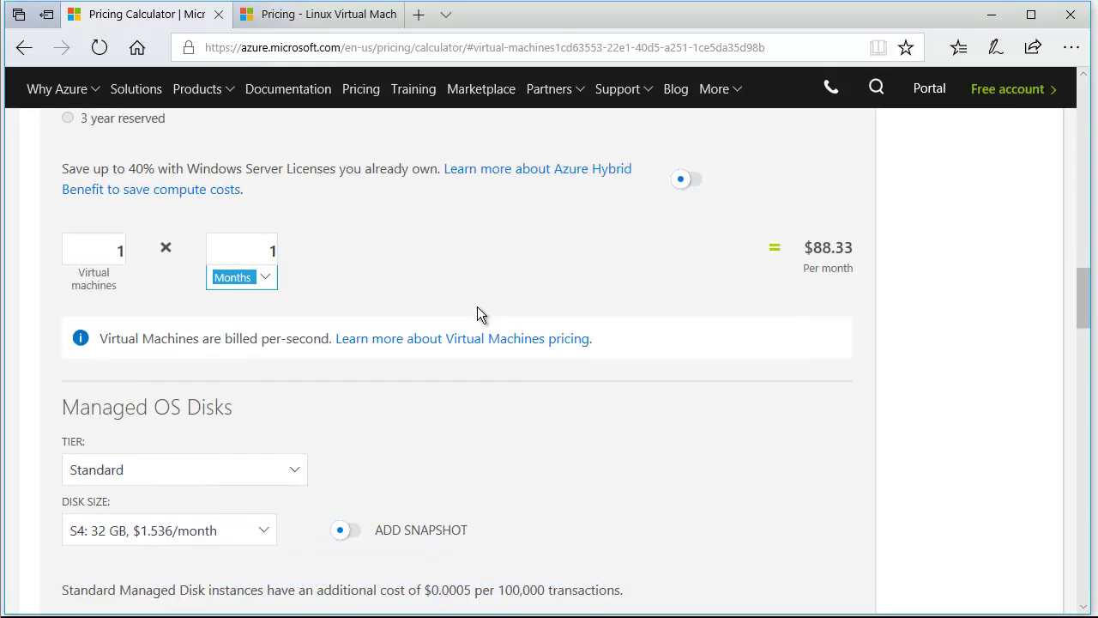
drag(139, 328, 314, 331)
click(314, 331)
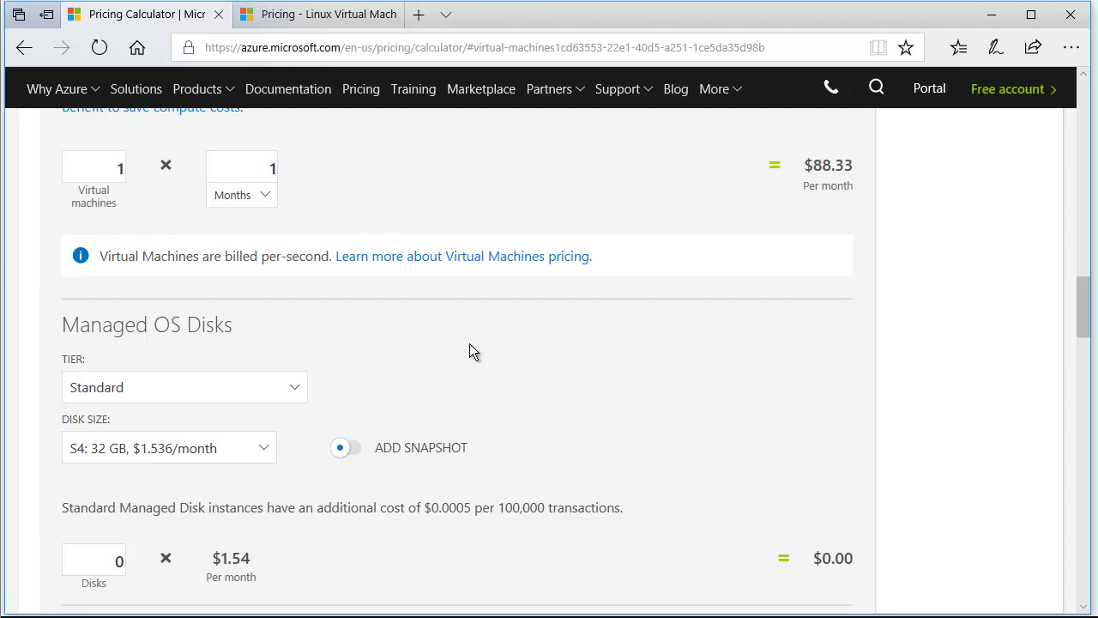
scroll(354, 381, down, 1)
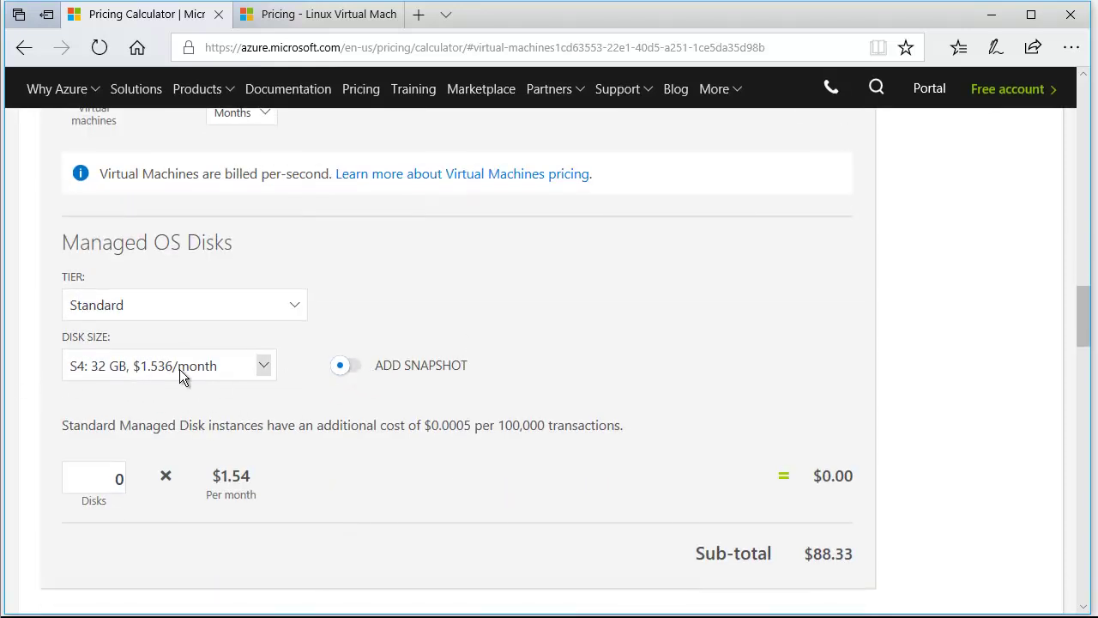
click(265, 366)
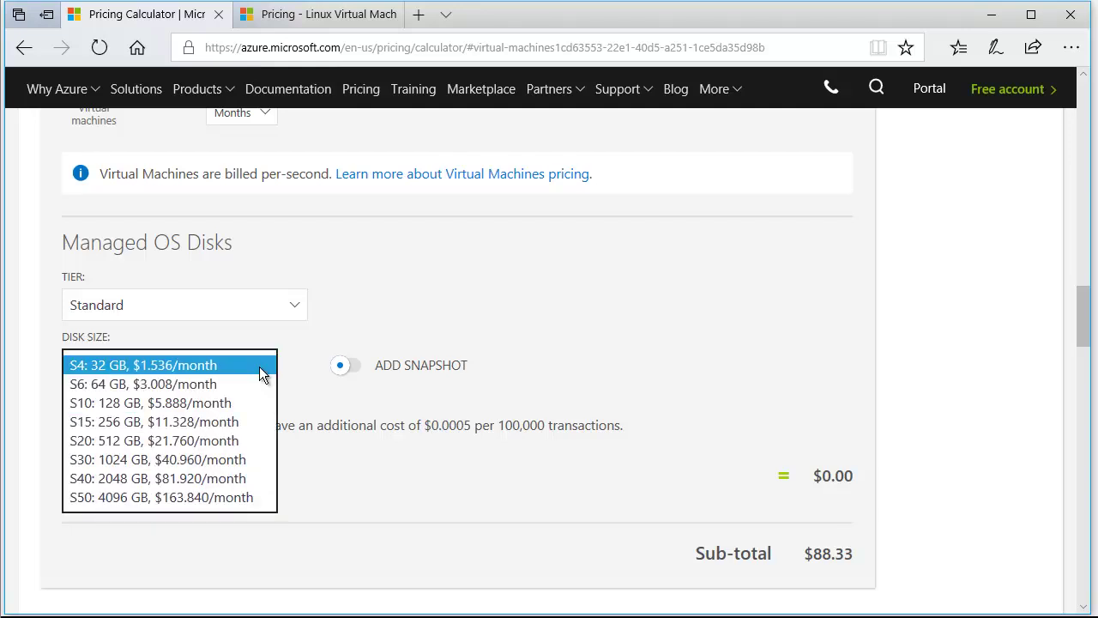
click(228, 404)
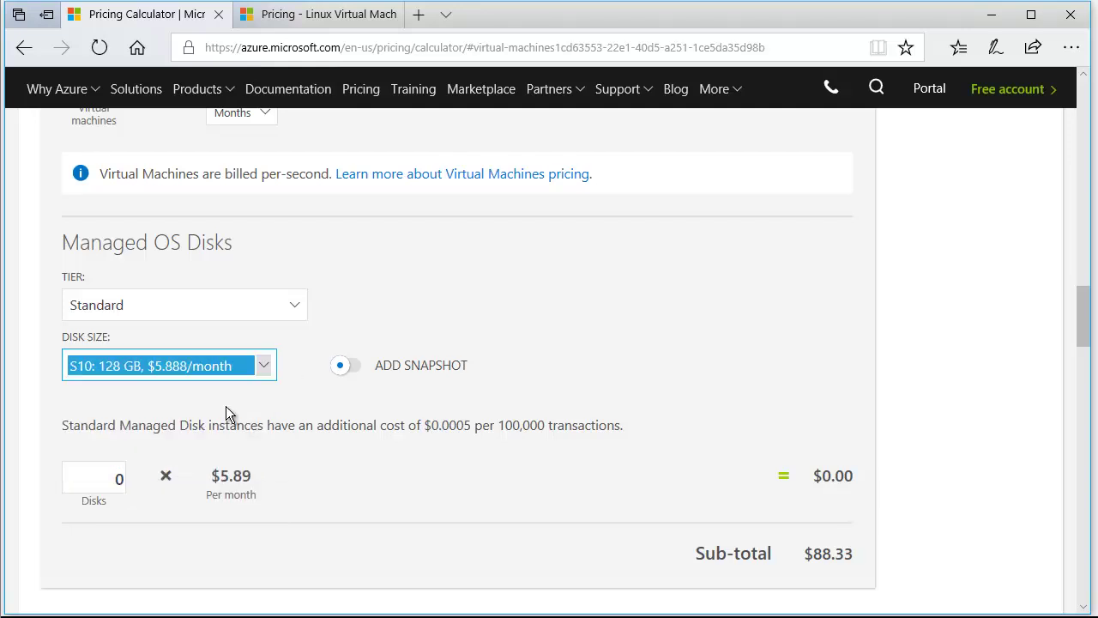
Step: Set the number of managed OS disks to 1 and check the monthly price per disk
click(98, 486)
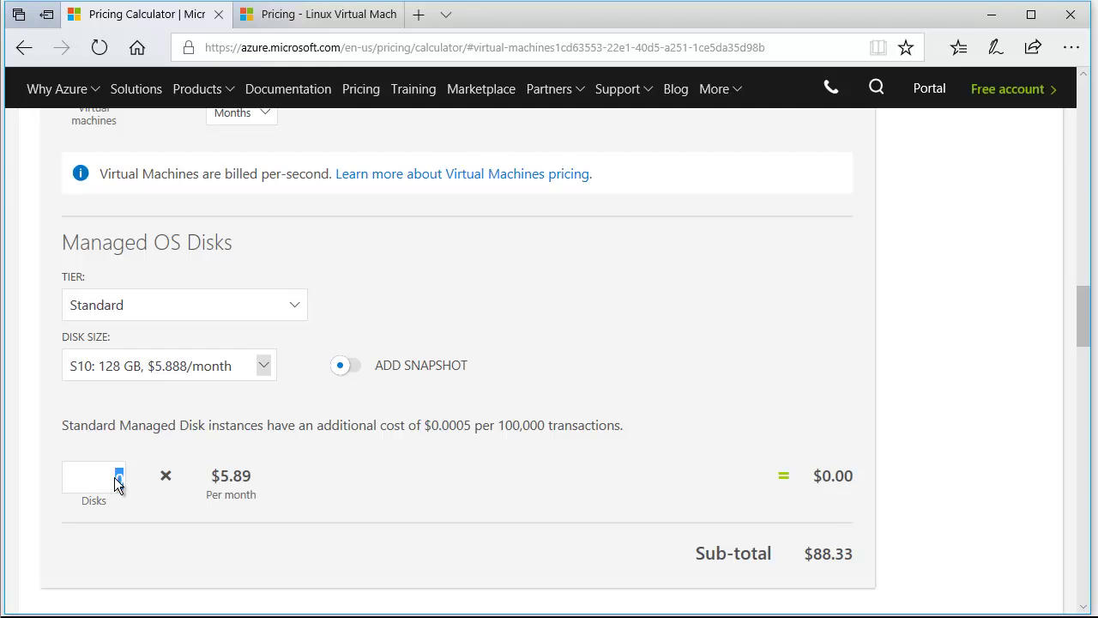
click(118, 474)
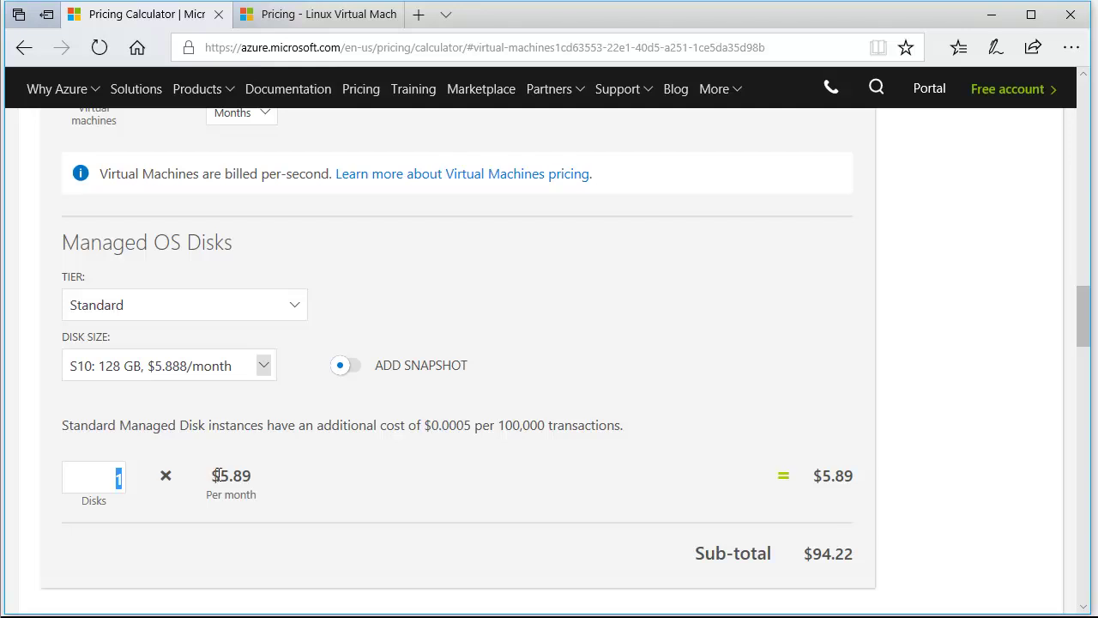
drag(211, 477, 326, 476)
click(326, 475)
drag(231, 476, 297, 476)
click(297, 476)
Step: Delete the second virtual machine, the West Europe Standard A1, from the estimate
scroll(770, 425, down, 5)
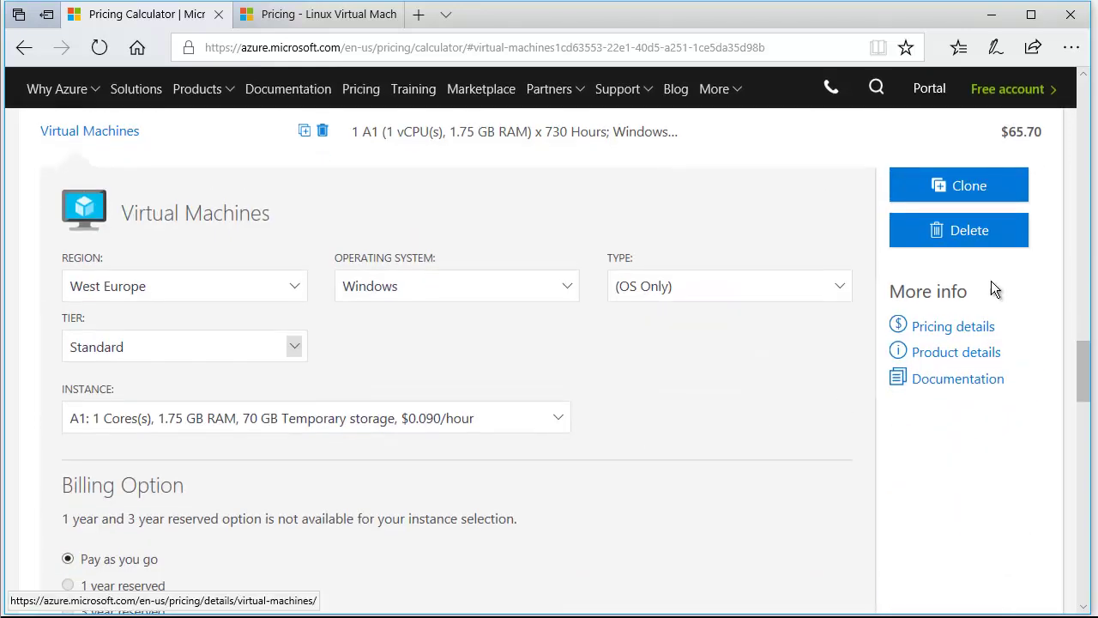
click(970, 230)
scroll(770, 415, up, 8)
scroll(768, 416, down, 15)
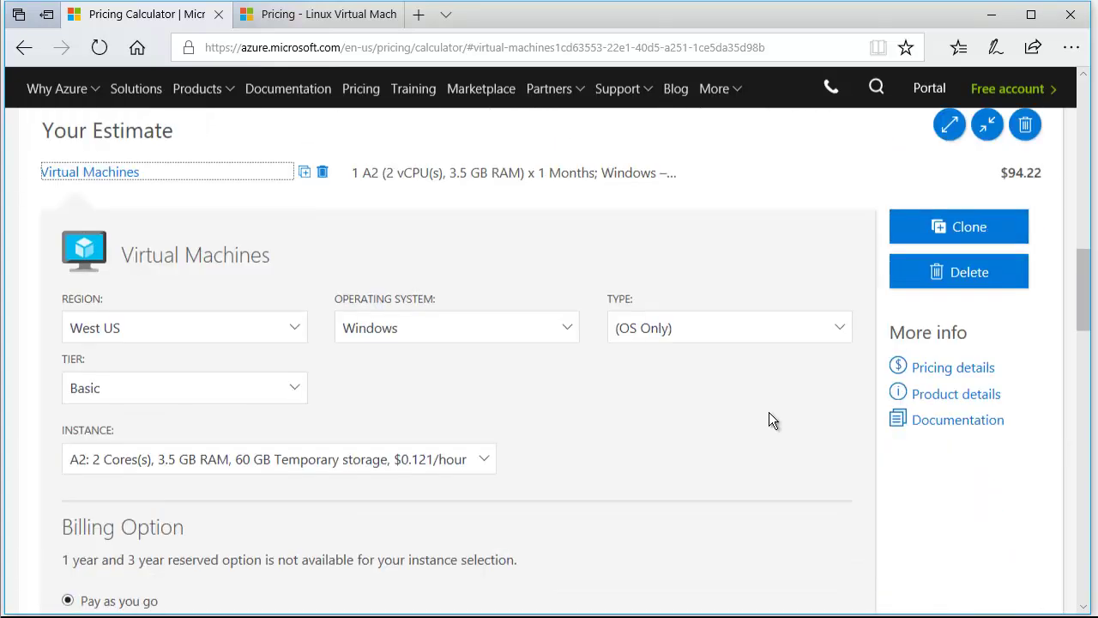
Step: Review the remaining virtual machine's estimate from its configuration and billing down to the disk cost and sub-total
scroll(769, 418, down, 7)
scroll(769, 418, up, 11)
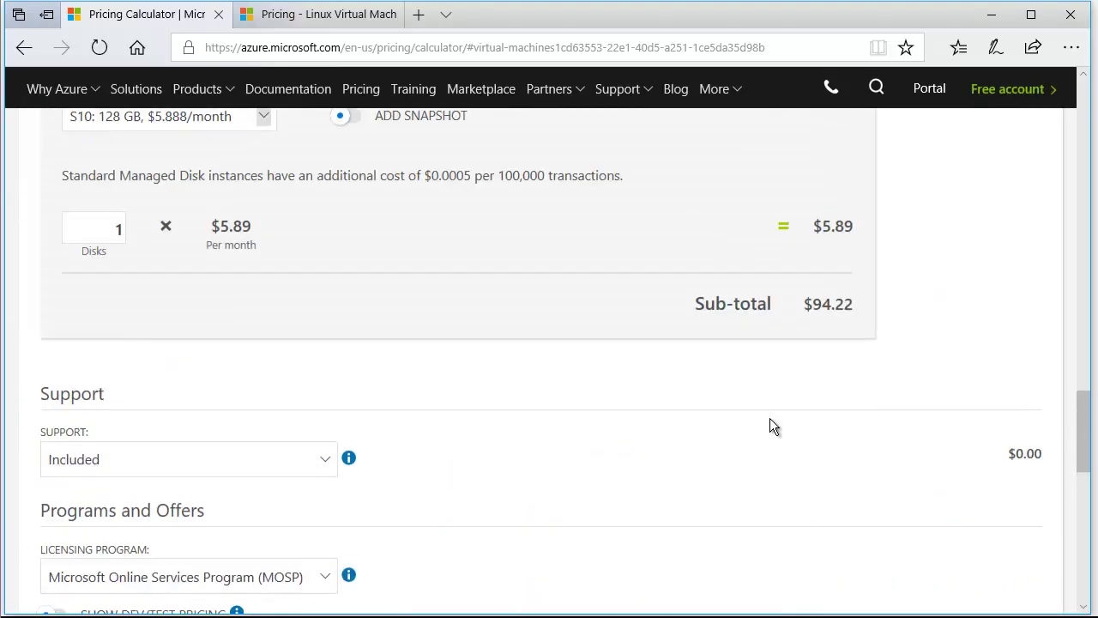
scroll(770, 419, up, 7)
scroll(770, 418, down, 4)
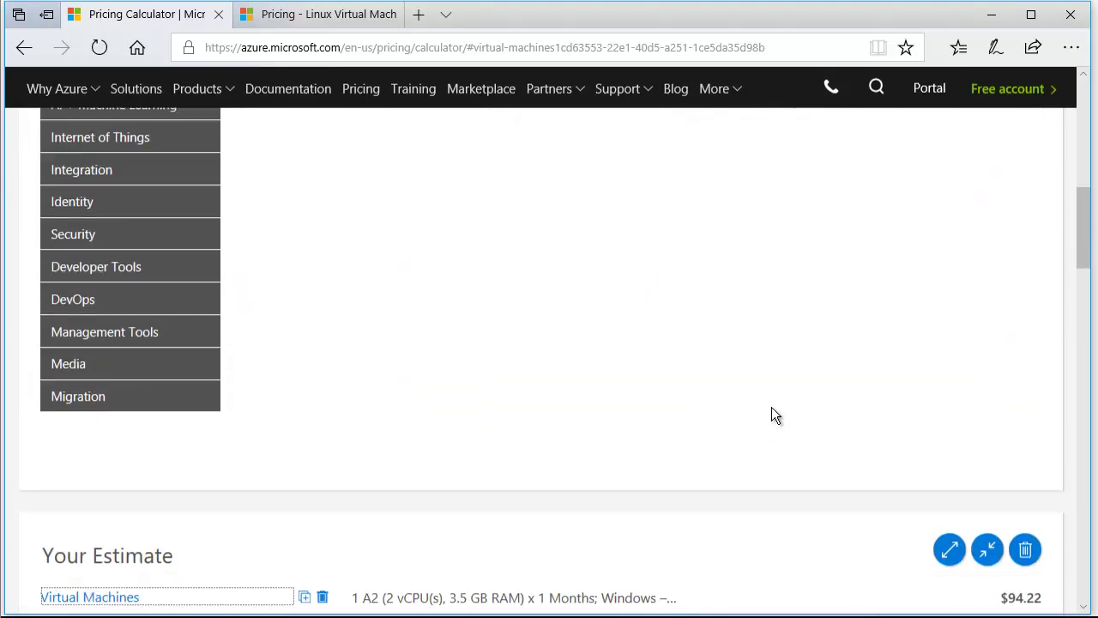
scroll(775, 408, down, 2)
scroll(775, 408, up, 3)
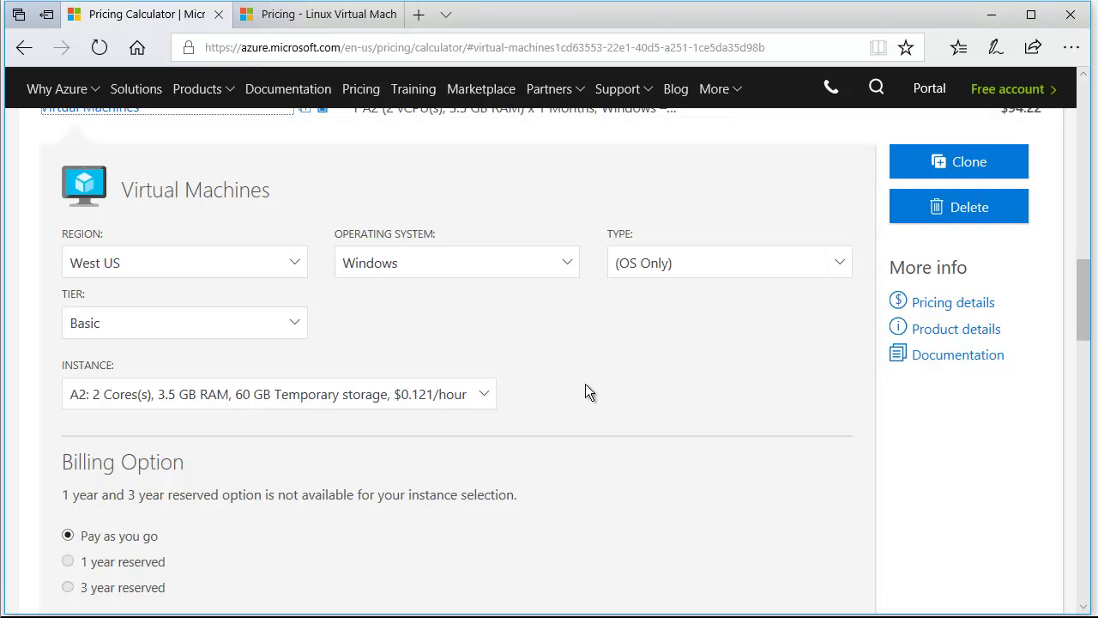
scroll(587, 391, down, 5)
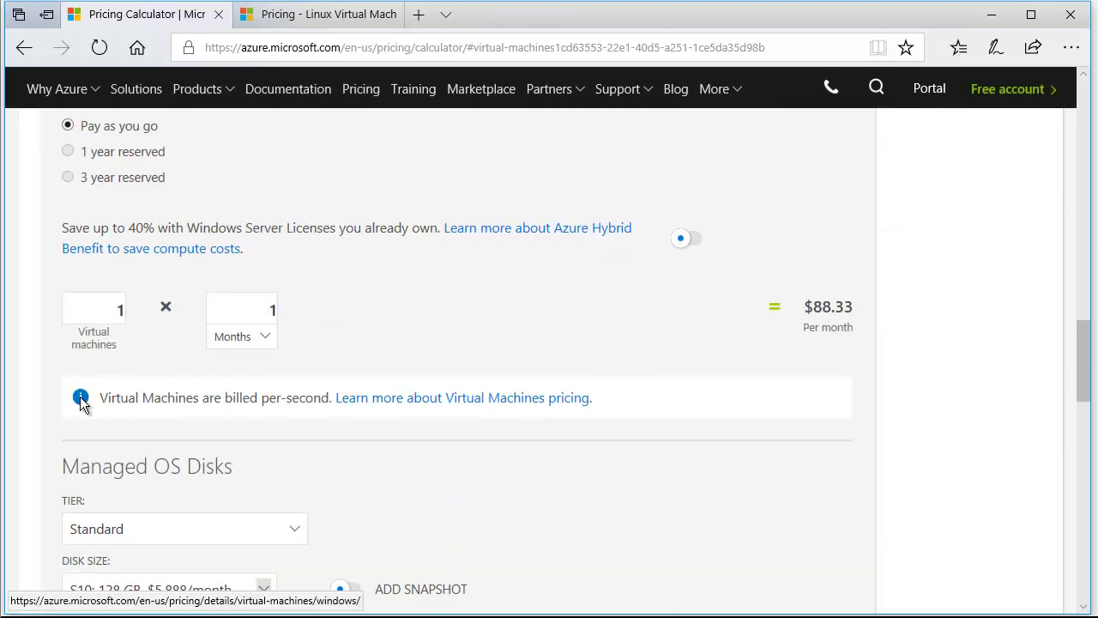
scroll(426, 396, down, 3)
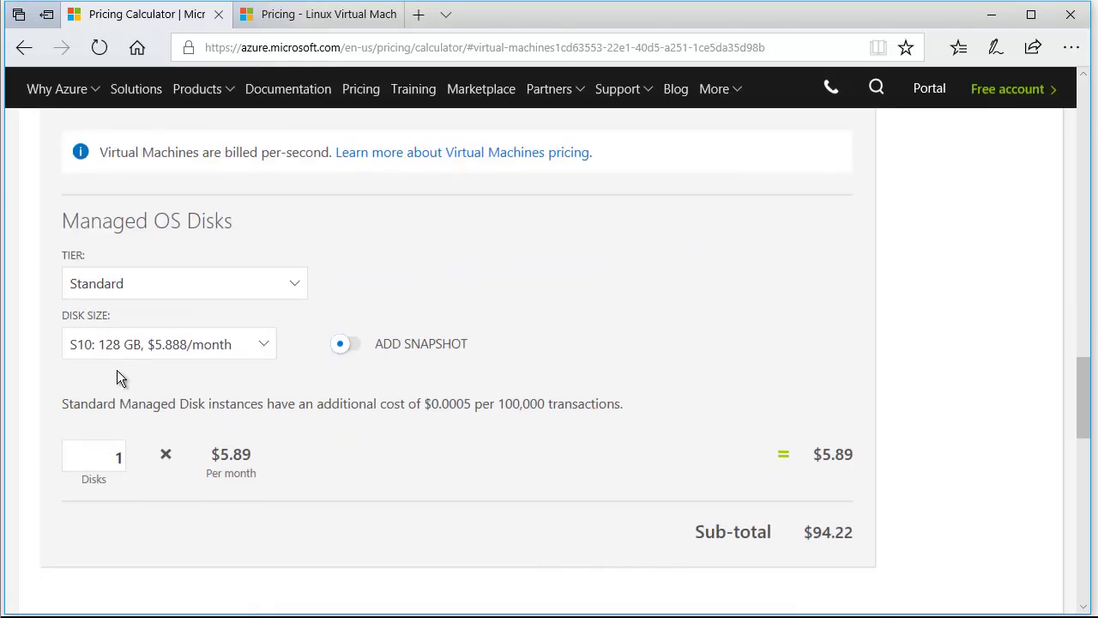
scroll(747, 352, down, 3)
drag(835, 288, 685, 283)
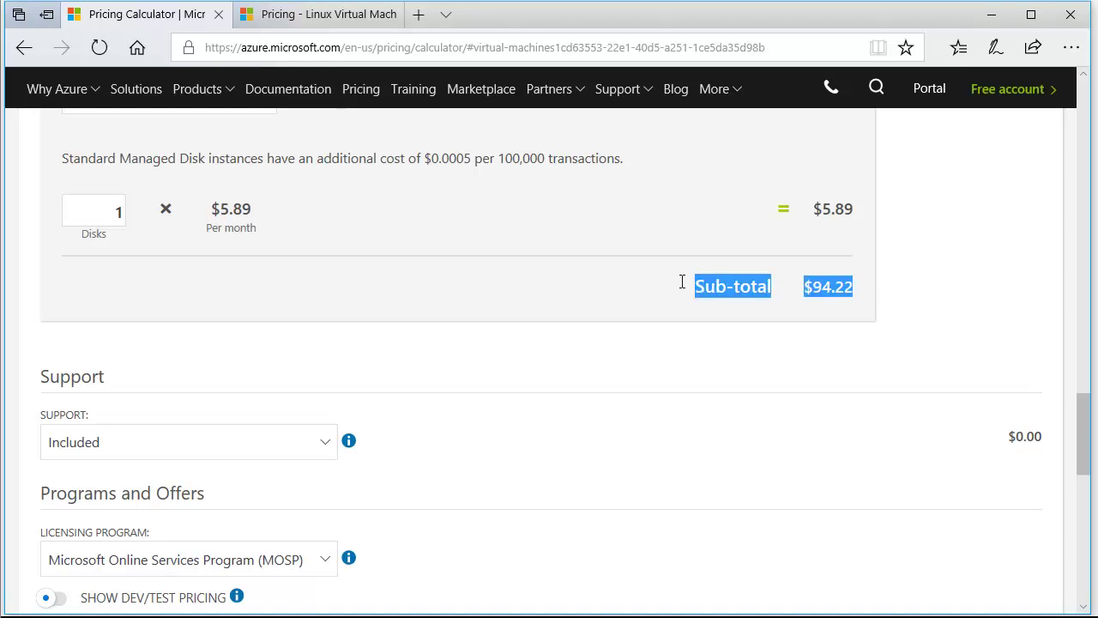
Step: Try the Professional Direct support plan and check its monthly cost
scroll(682, 283, down, 1)
click(197, 362)
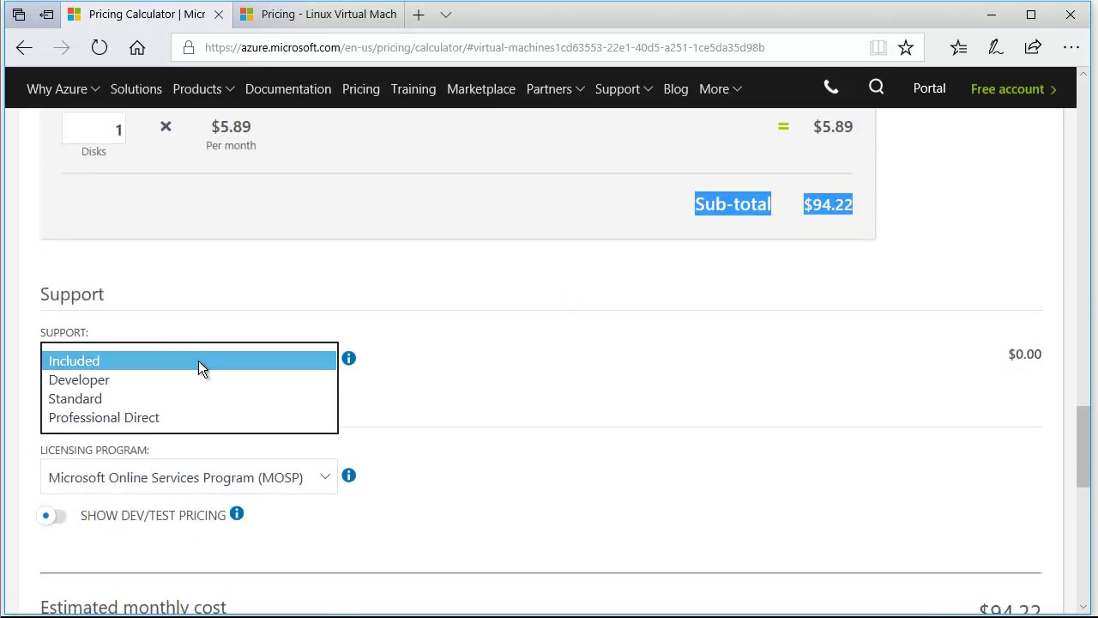
click(123, 418)
click(586, 371)
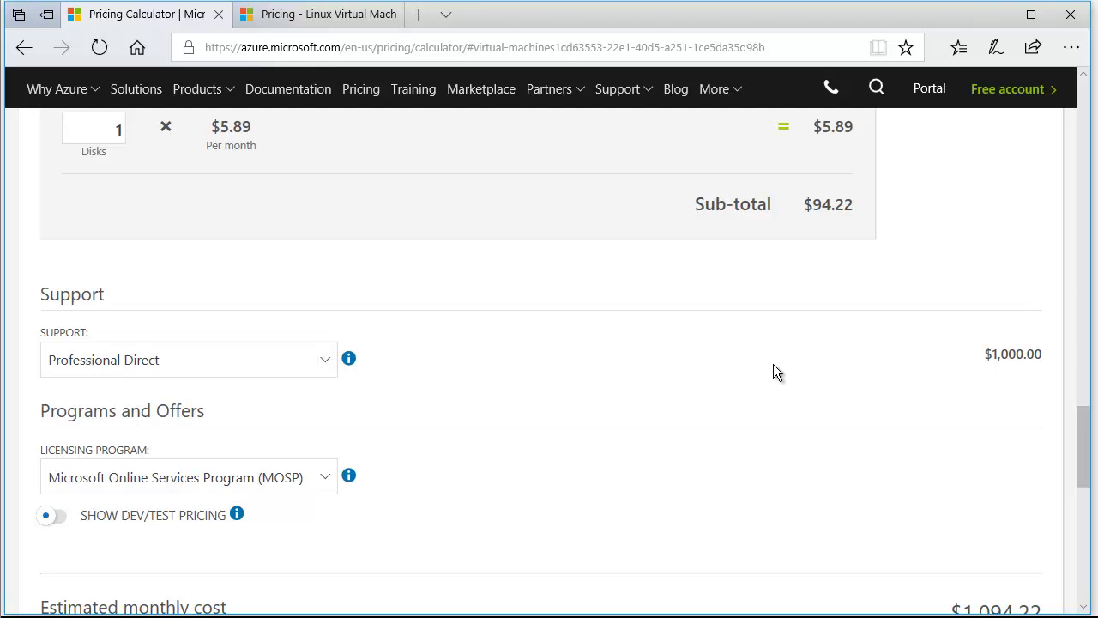
drag(992, 351, 1028, 351)
click(1032, 350)
Step: Try the Standard support plan, return the support option to Included and check its cost
click(175, 369)
click(129, 343)
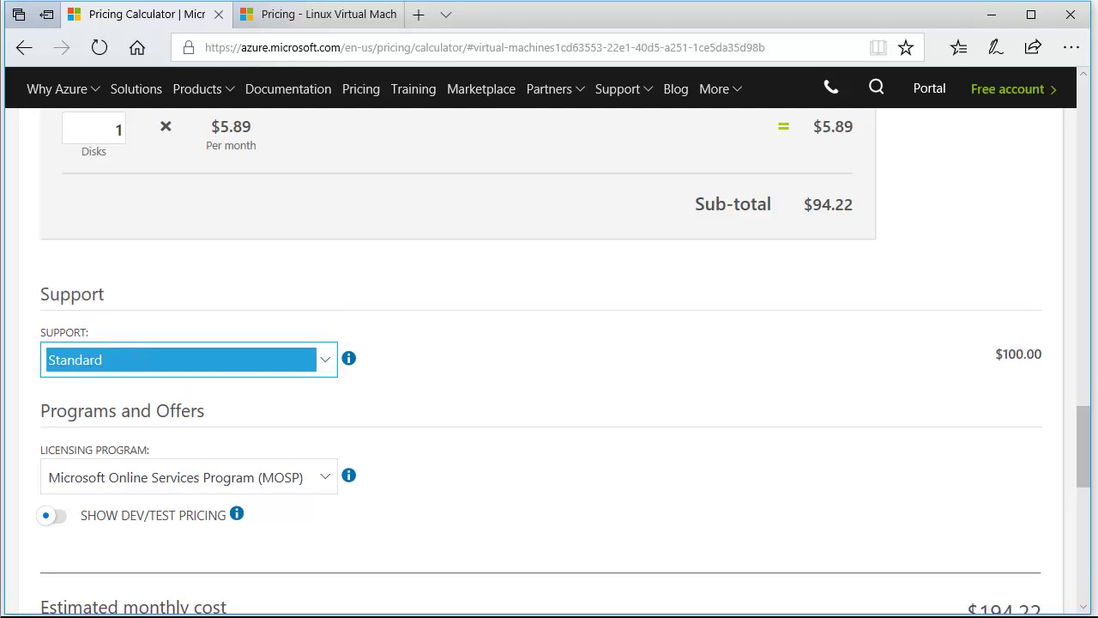
click(251, 357)
click(135, 326)
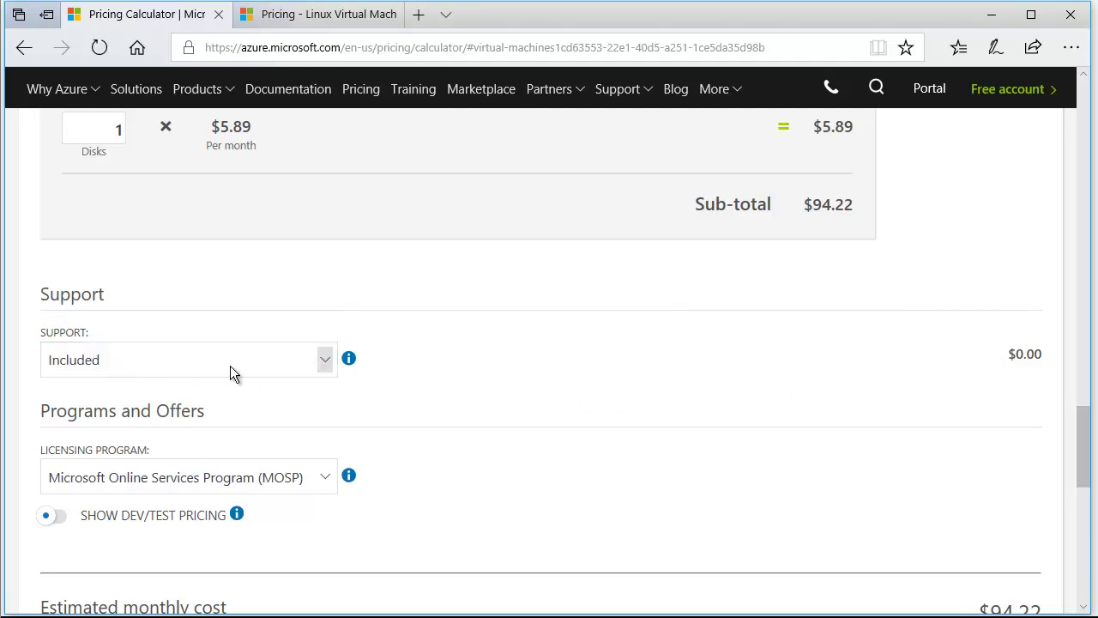
double_click(1029, 353)
Step: Look over the available licensing programs under Programs and Offers, keeping Microsoft Online Services Program (MOSP)
scroll(518, 362, down, 2)
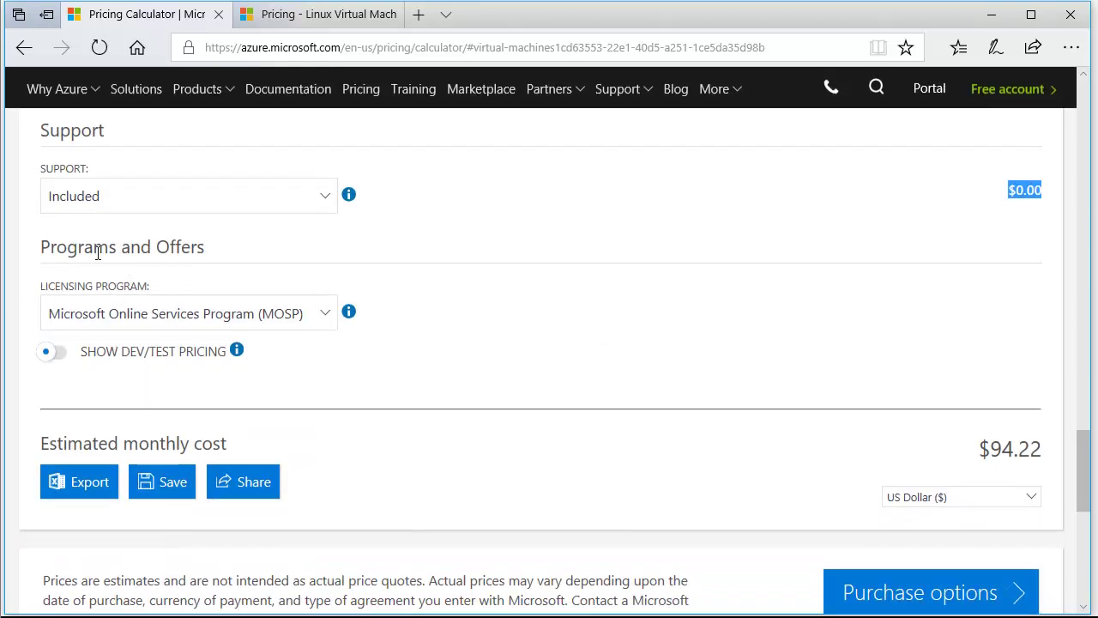
click(314, 319)
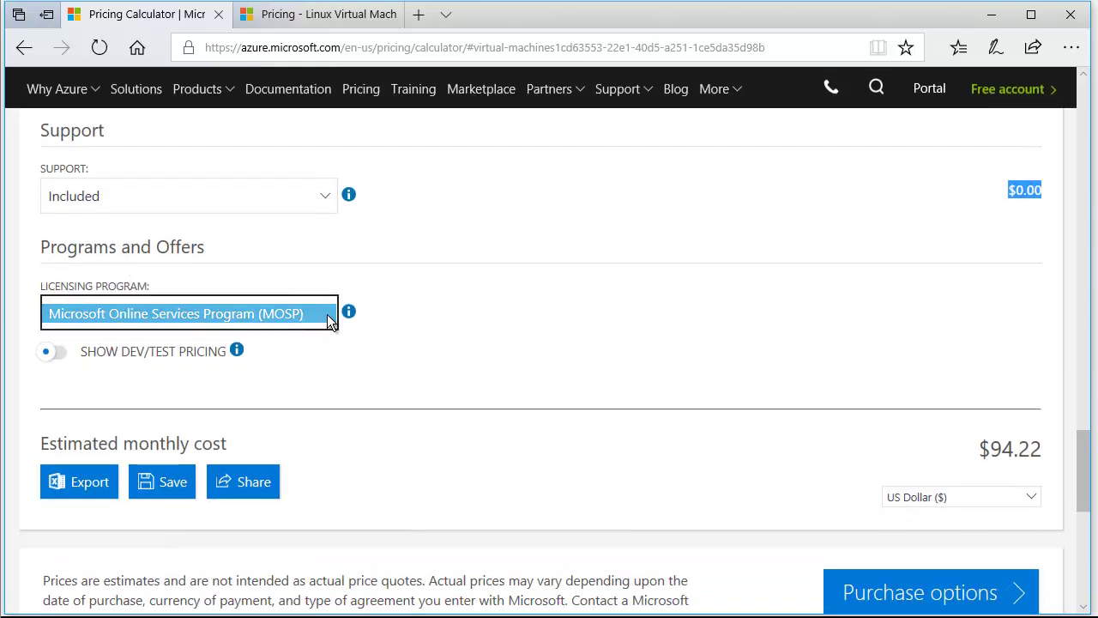
click(537, 299)
Step: Look over the currencies offered for the estimated monthly cost, keeping US Dollar ($)
scroll(578, 300, up, 1)
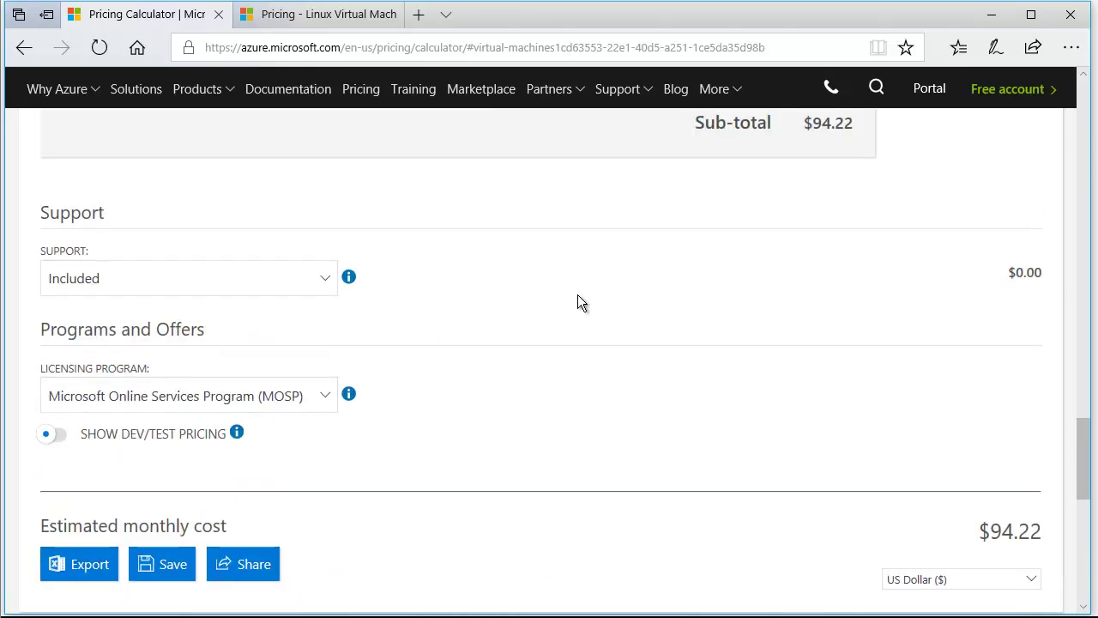
middle_click(578, 294)
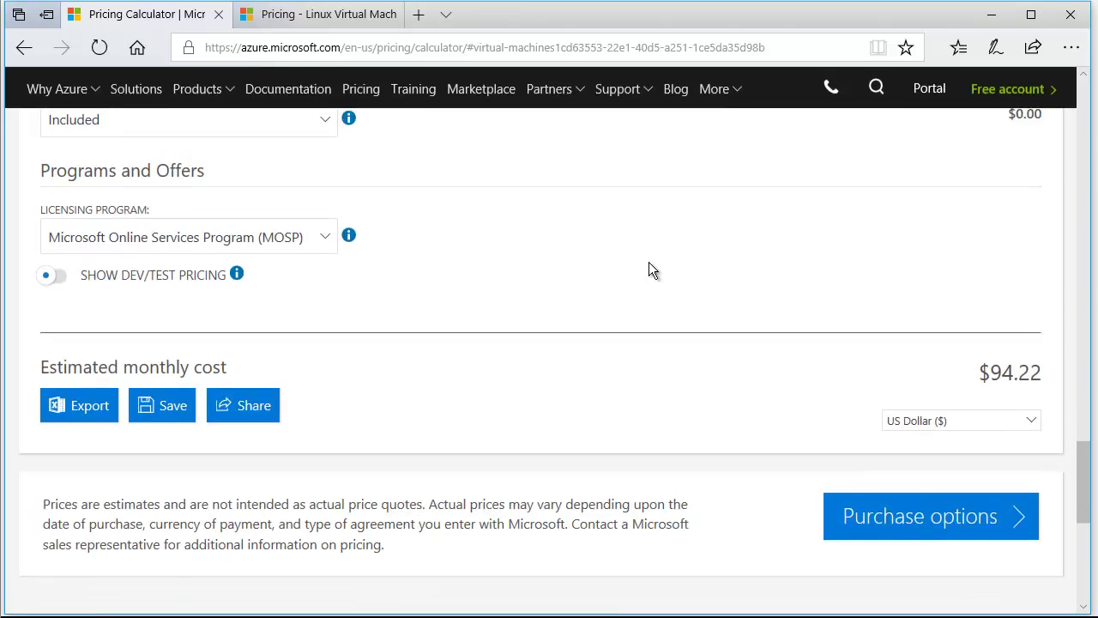
click(1029, 422)
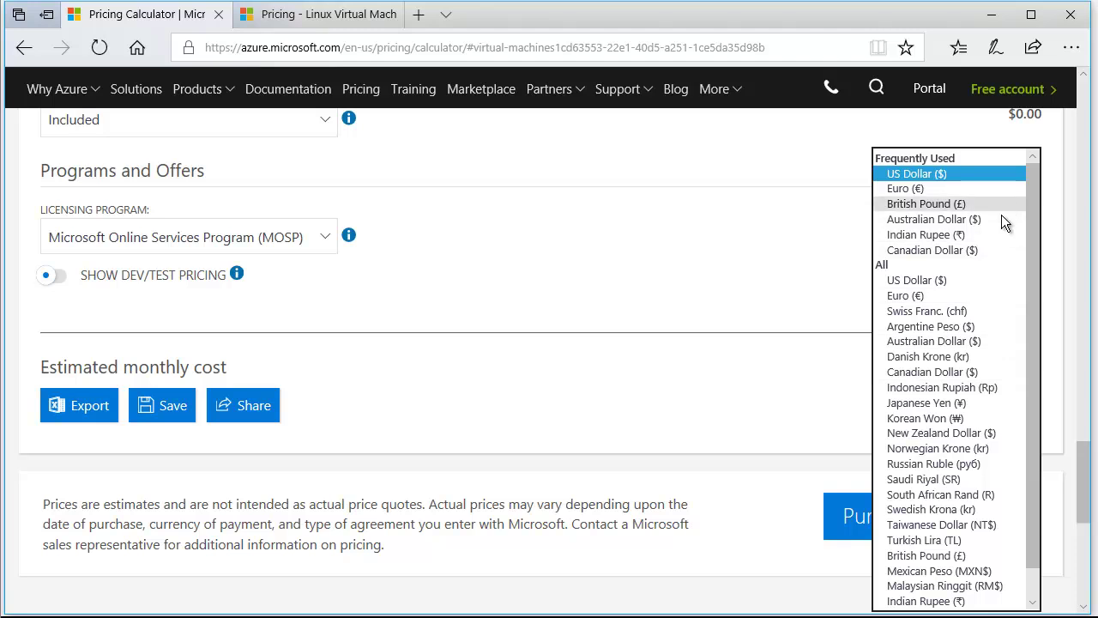
click(942, 387)
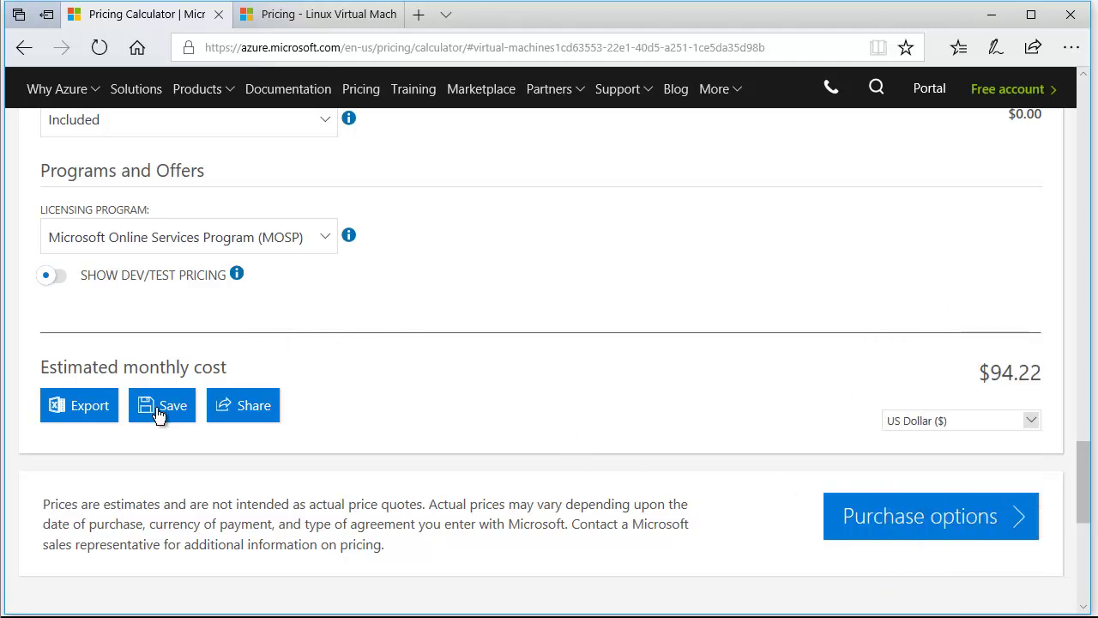
Step: Export the estimate as ExportedEstimate.xlsx and open the exported file in Excel
click(104, 412)
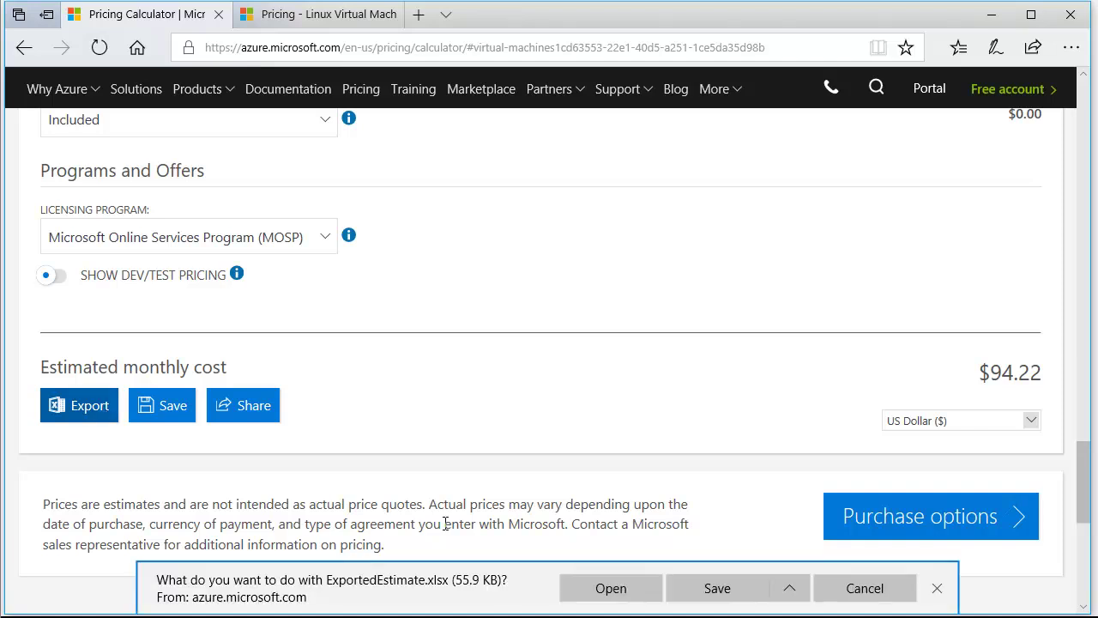
click(610, 588)
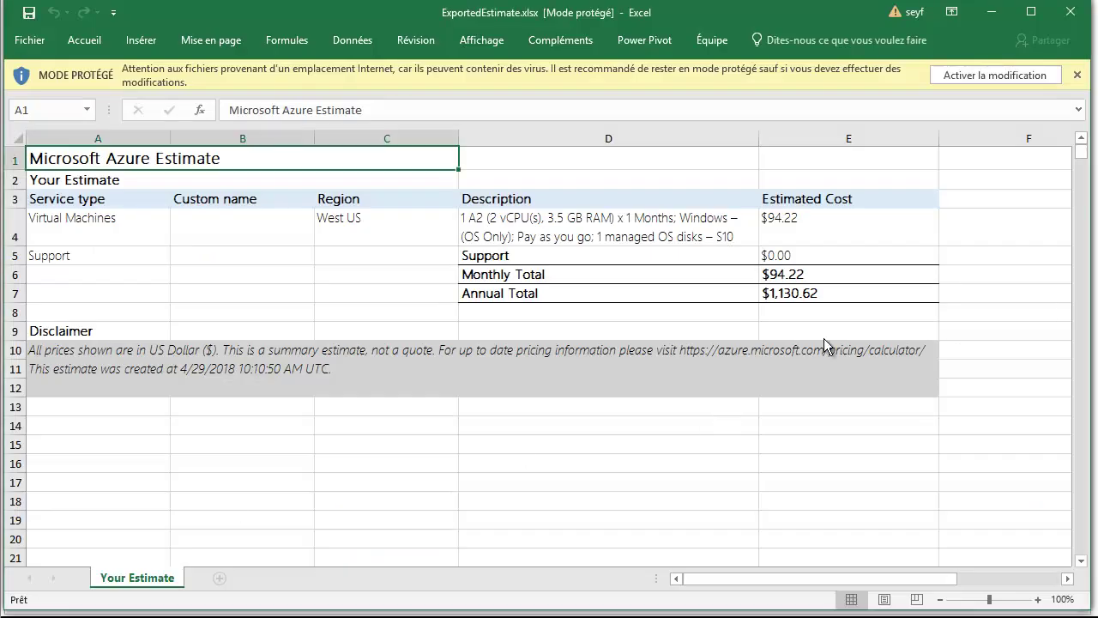
Step: Review the Virtual Machines row of the exported estimate: service type, region, description and estimated cost
click(106, 225)
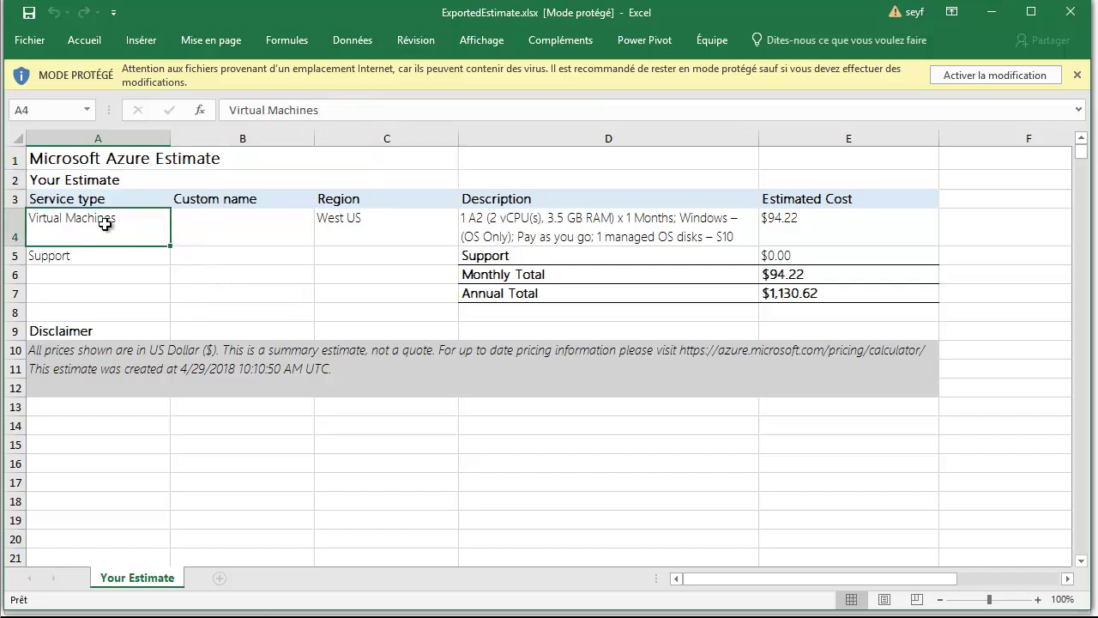
click(319, 224)
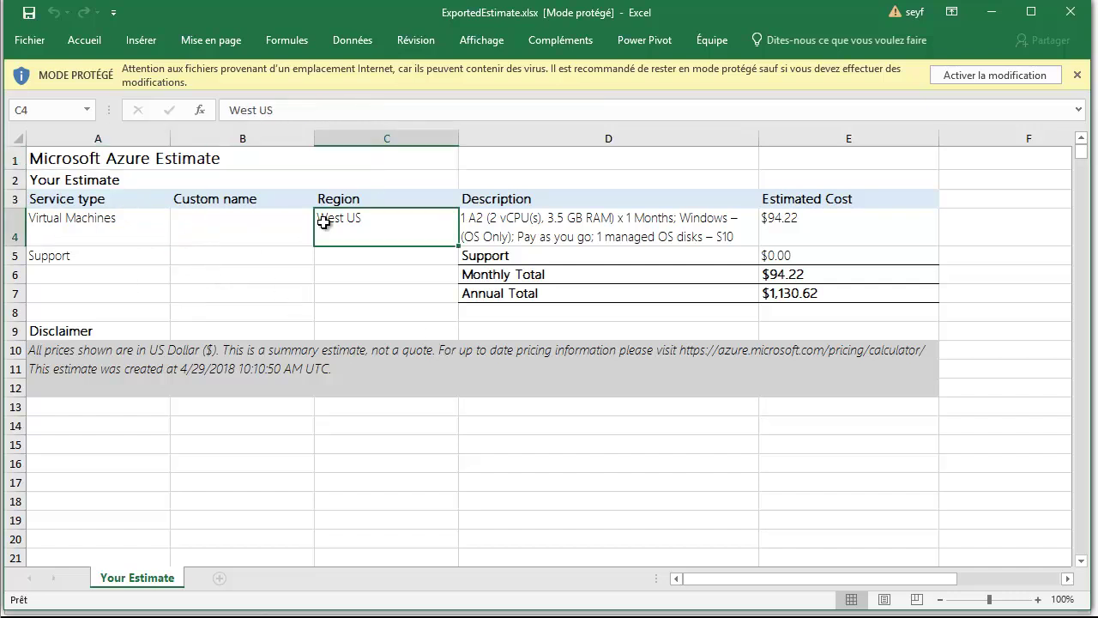
click(614, 218)
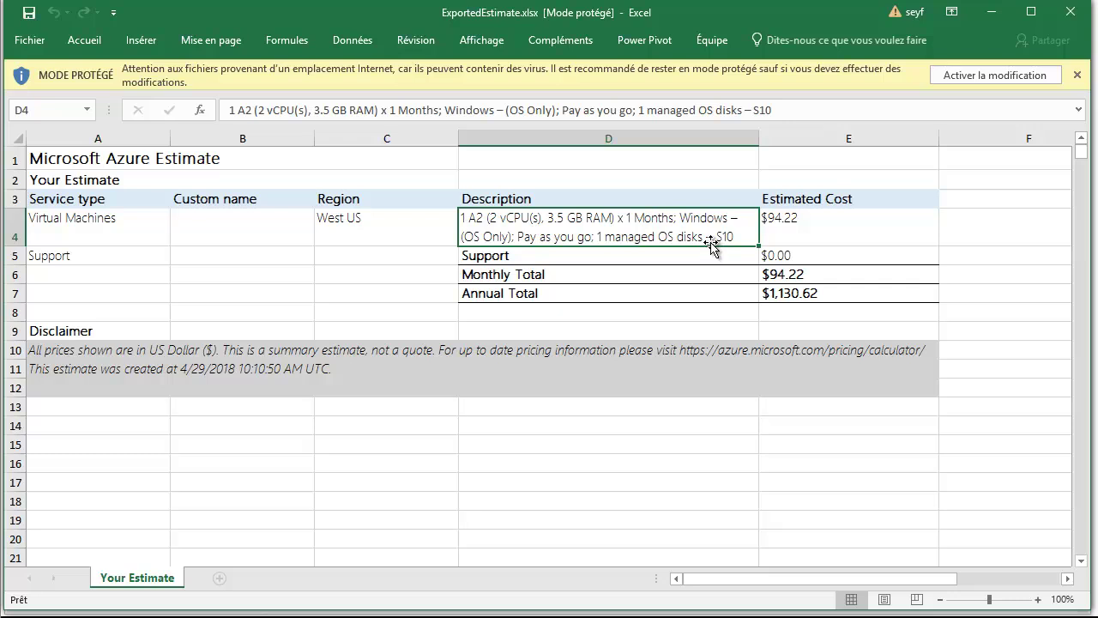
click(816, 216)
Step: Check the monthly and annual totals in the exported estimate, then go back over the support and description entries
click(856, 276)
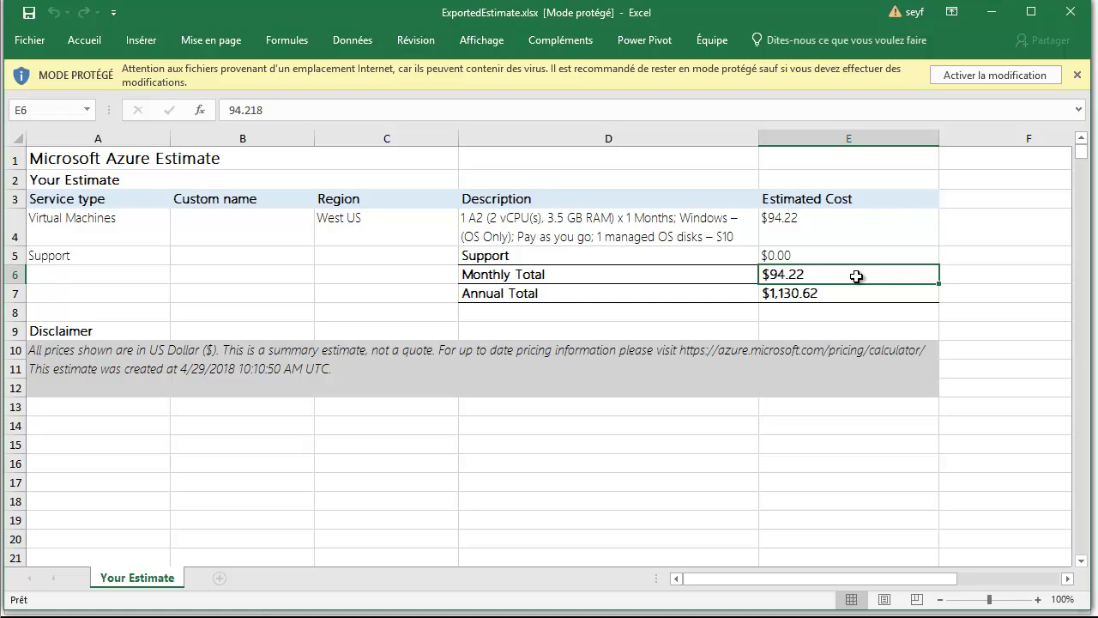
click(576, 293)
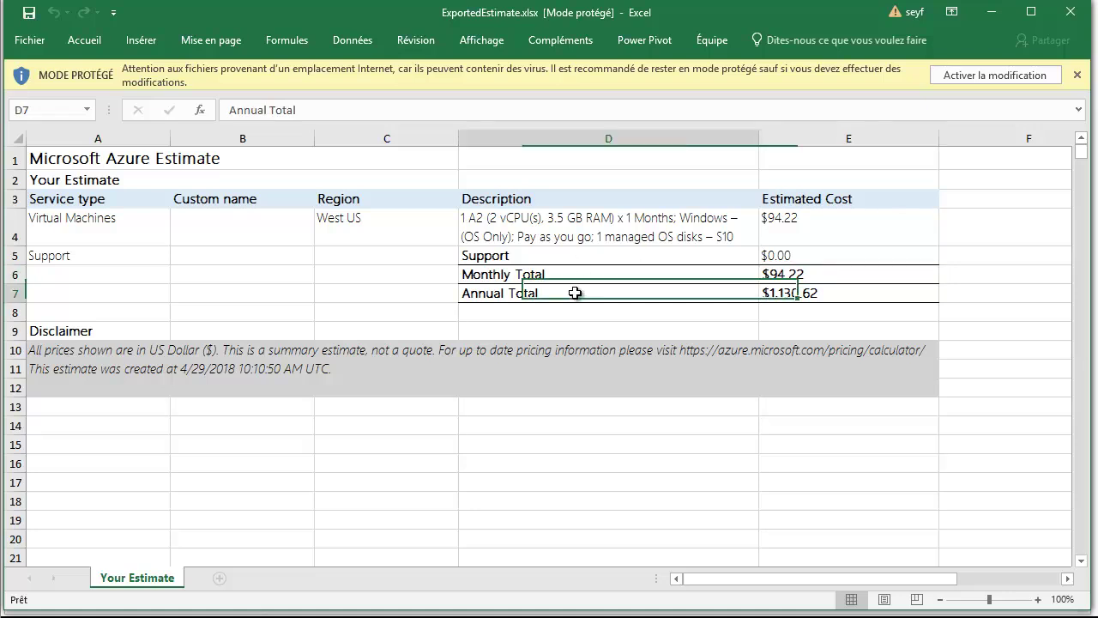
click(860, 294)
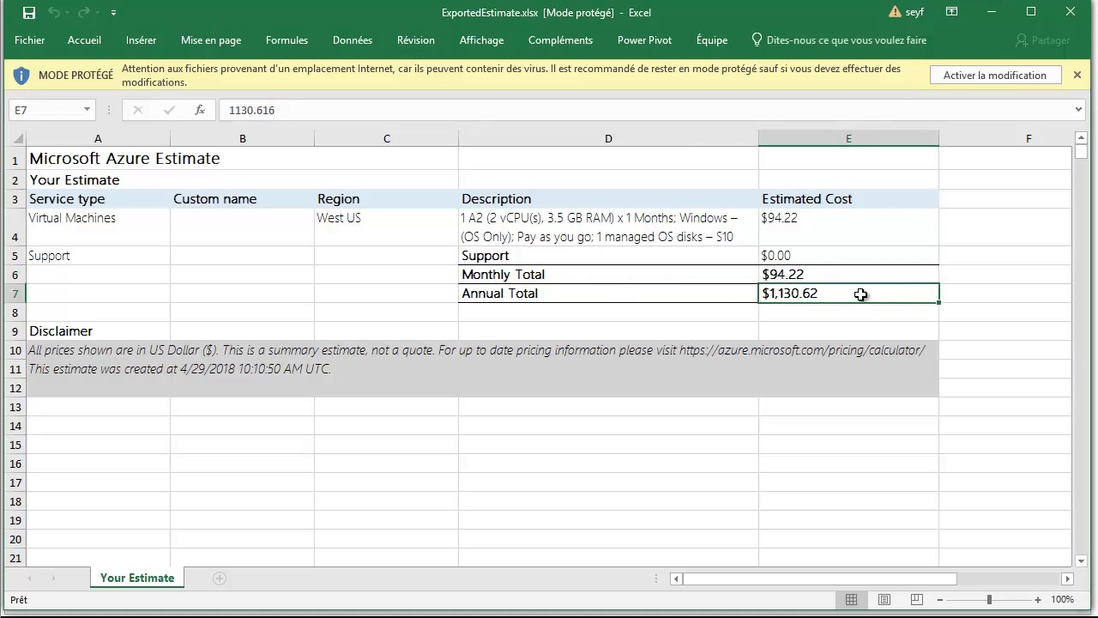
click(849, 309)
click(852, 295)
click(561, 292)
click(570, 275)
click(561, 255)
click(572, 236)
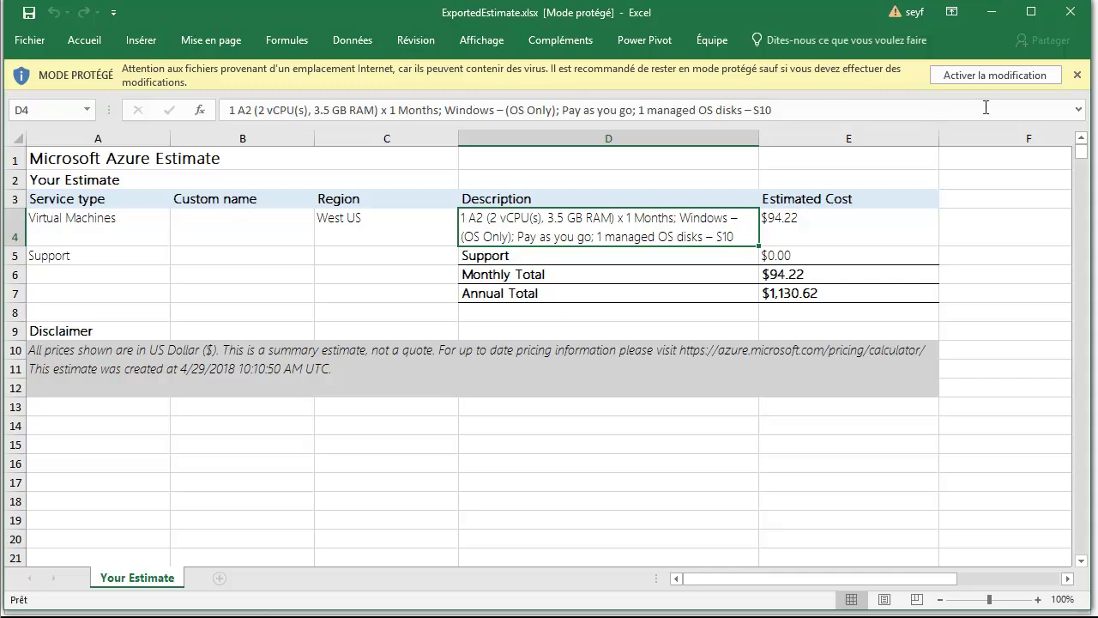
Step: Return to the pricing calculator in the browser and add a second Virtual Machines product to the estimate
click(995, 14)
scroll(660, 315, up, 5)
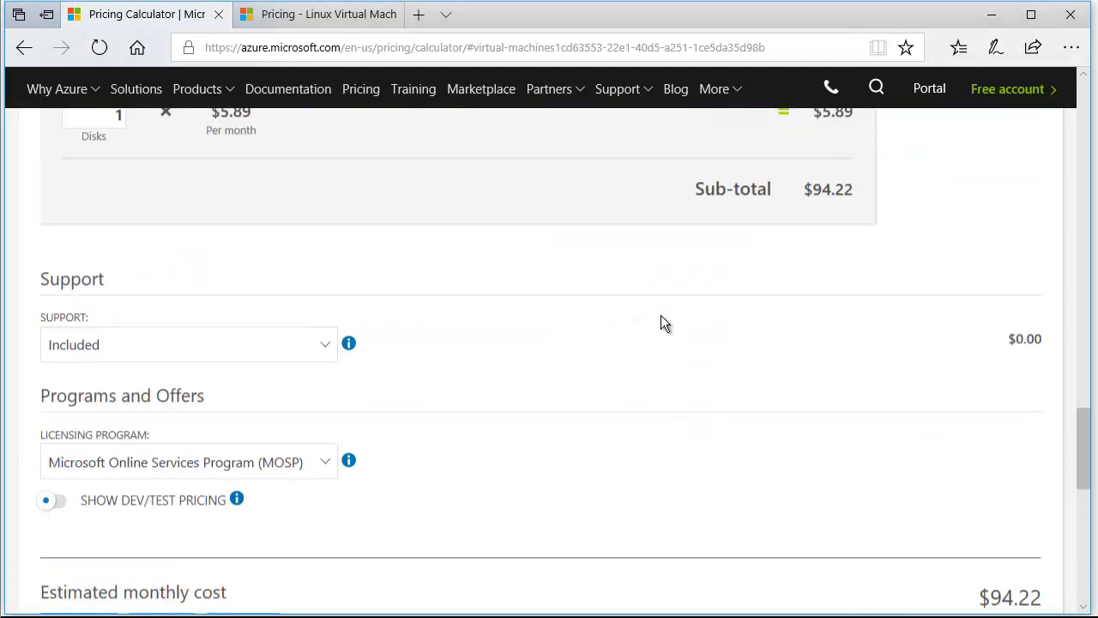
scroll(661, 315, up, 15)
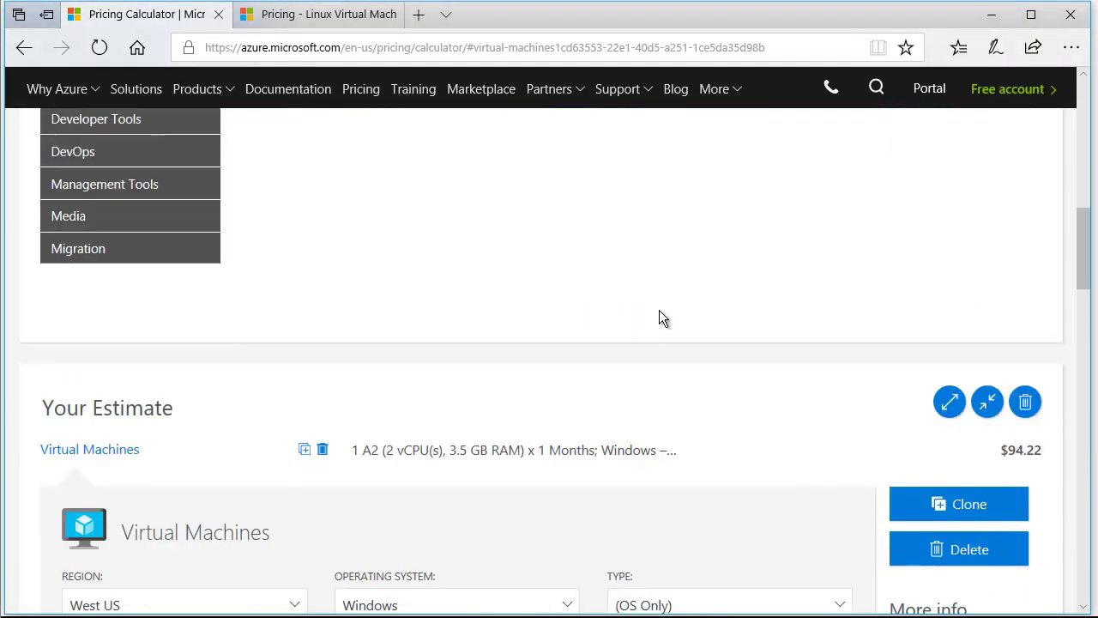
scroll(661, 317, up, 3)
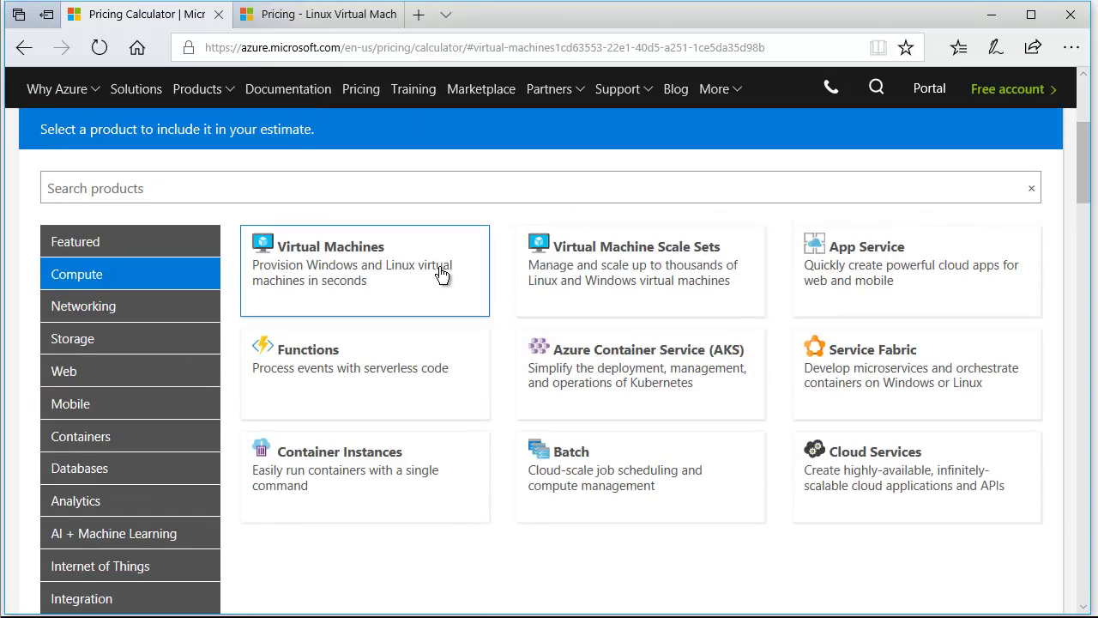
click(381, 254)
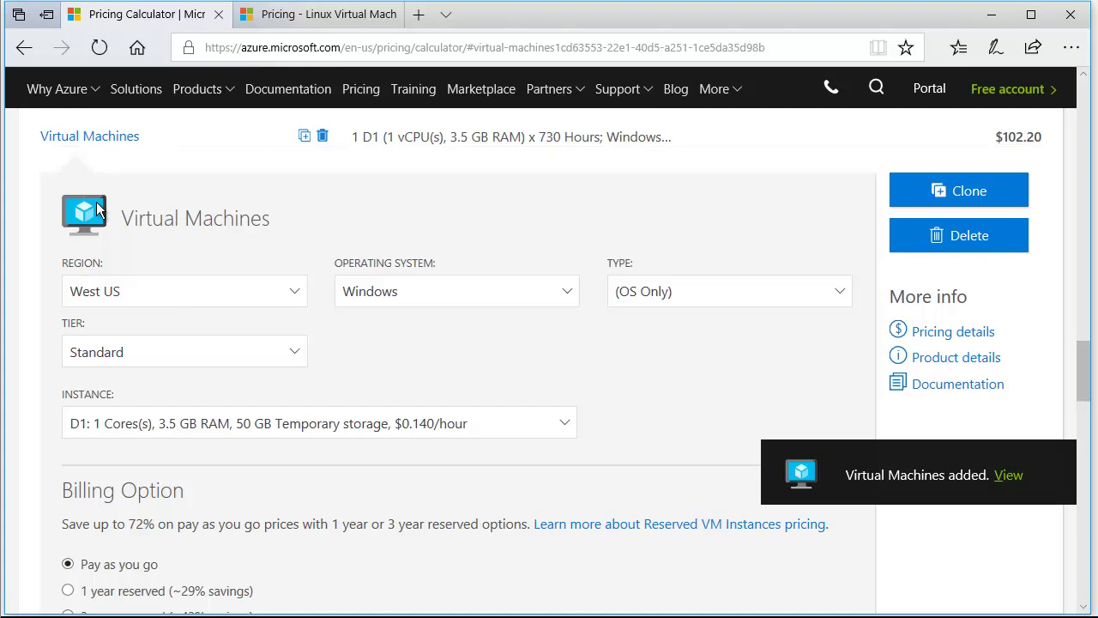
Step: Set the second virtual machine's region to Japan West and its instance to D11 v2 (2 cores, 14 GB RAM)
scroll(397, 294, down, 1)
click(211, 210)
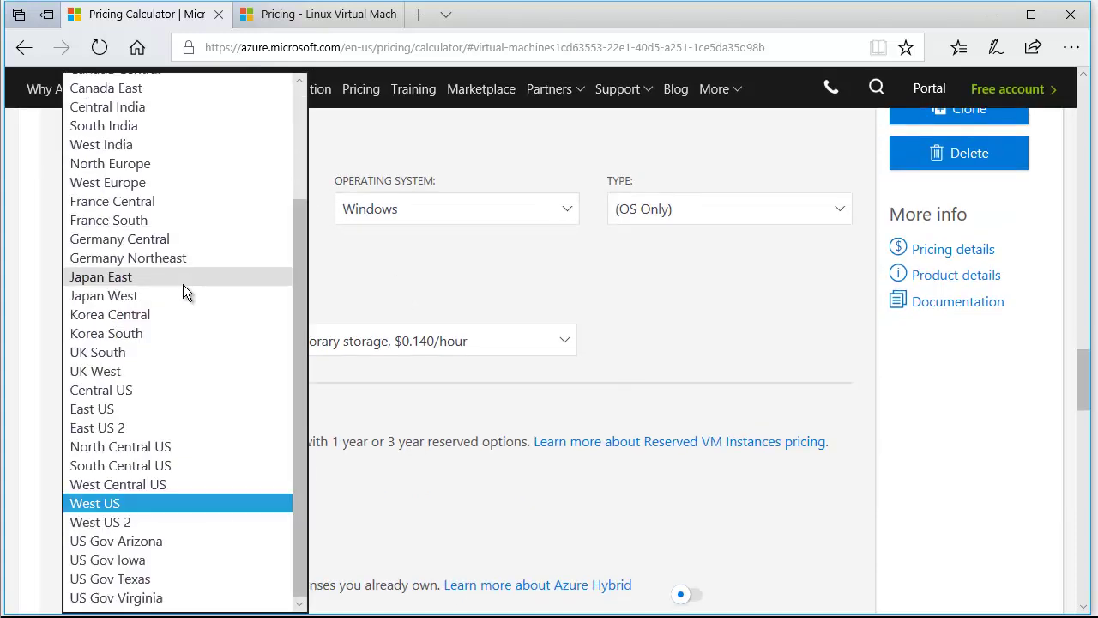
click(163, 295)
click(268, 344)
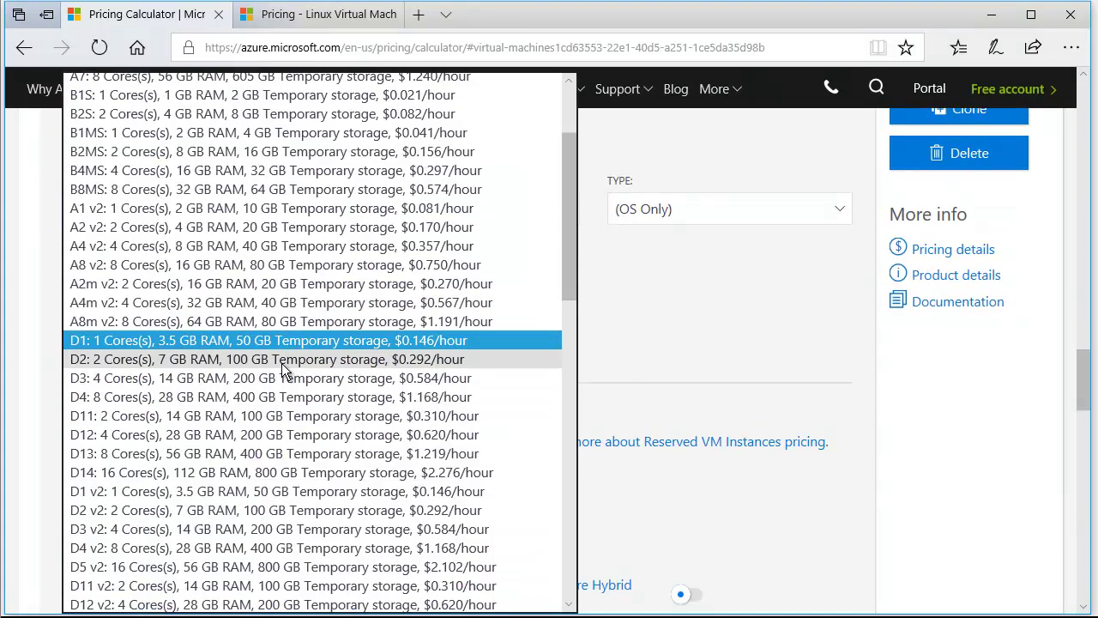
click(374, 389)
Step: Check the combined estimated monthly cost and the second virtual machine's sub-total, then look back over the product list
scroll(963, 474, down, 8)
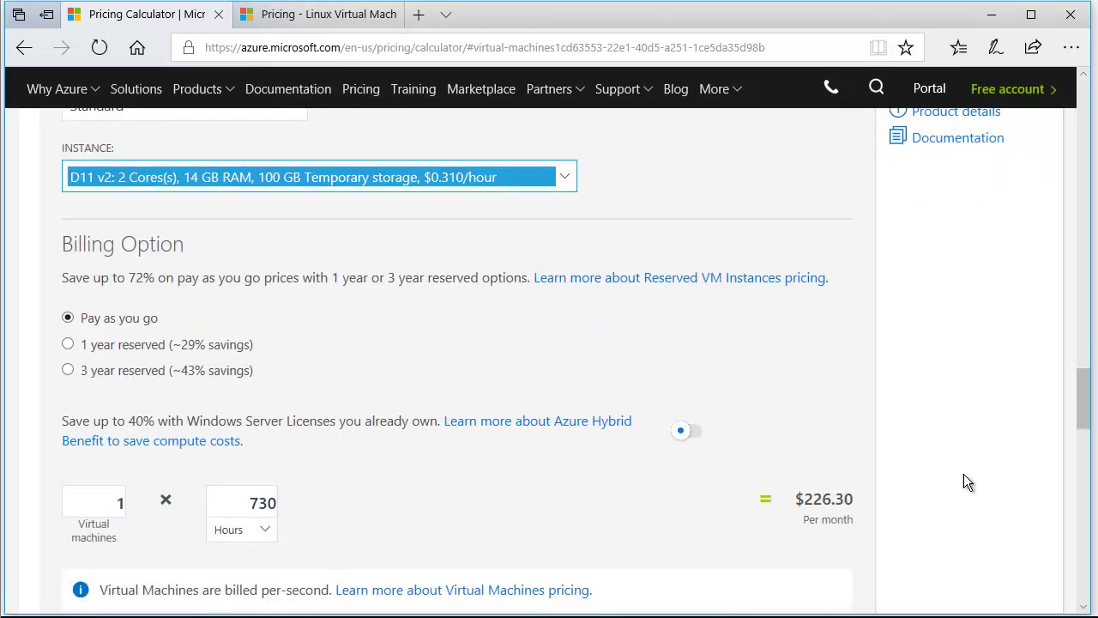
scroll(811, 392, down, 5)
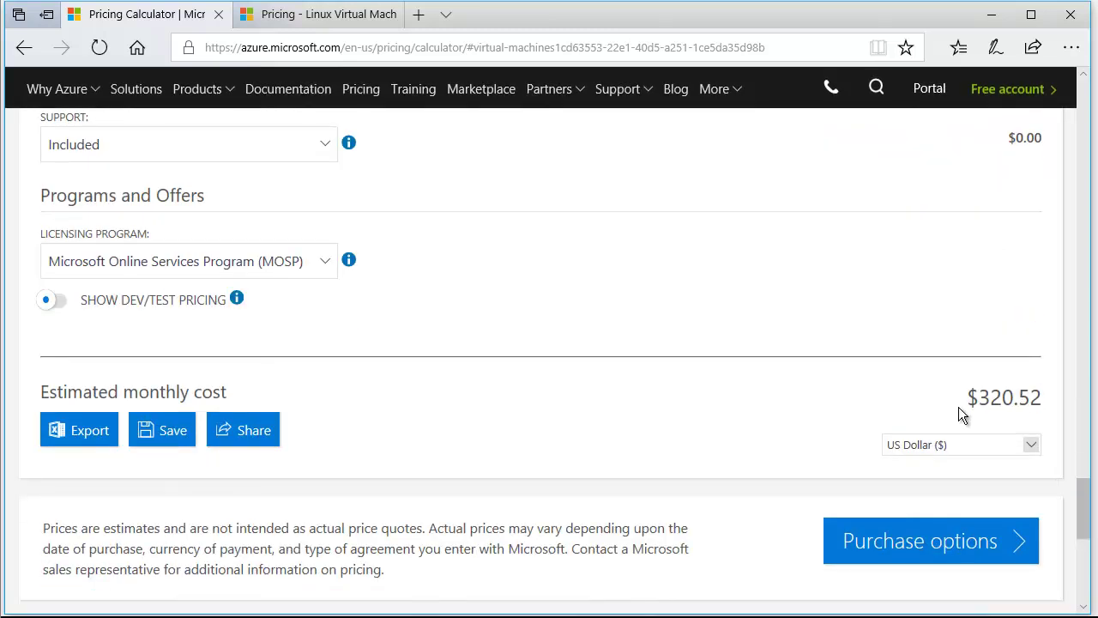
scroll(970, 369, up, 3)
drag(803, 237, 863, 238)
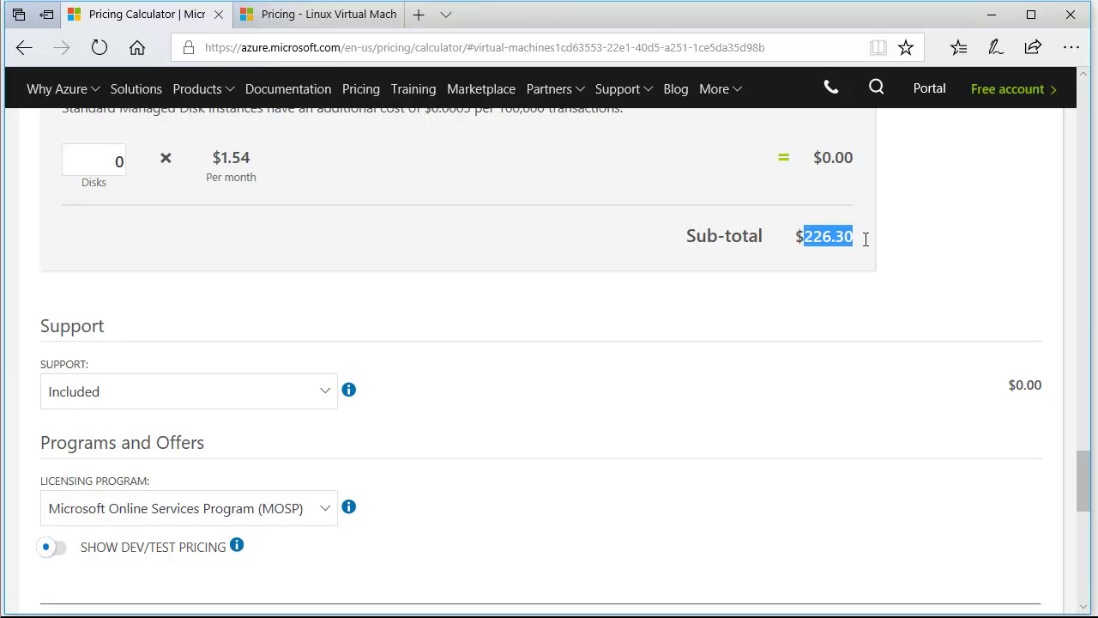
scroll(836, 325, up, 10)
scroll(838, 322, up, 15)
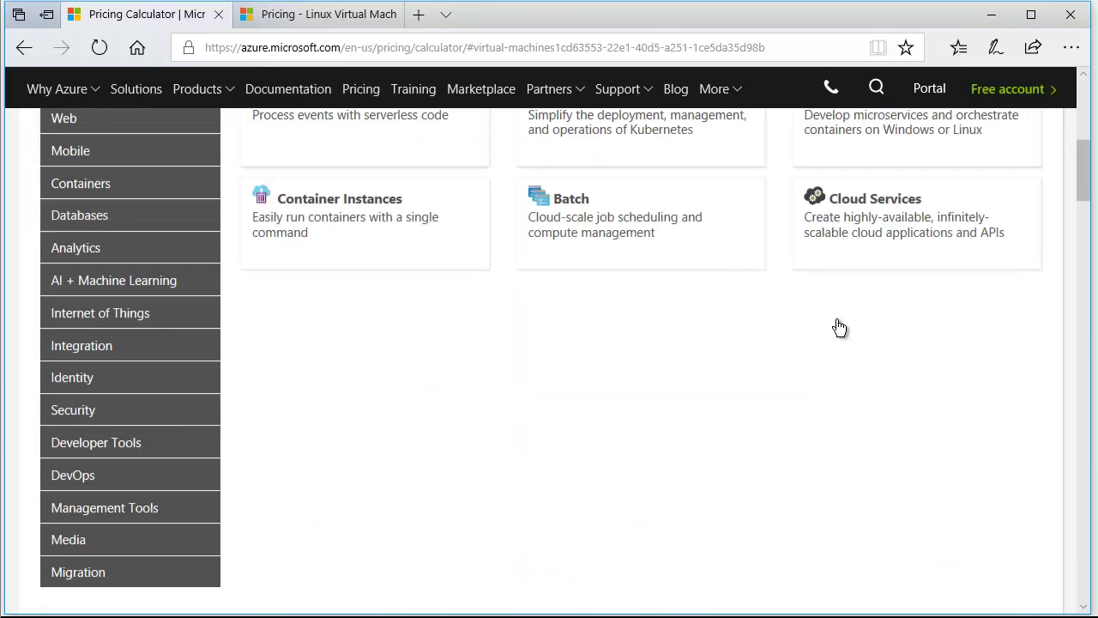
scroll(839, 326, down, 6)
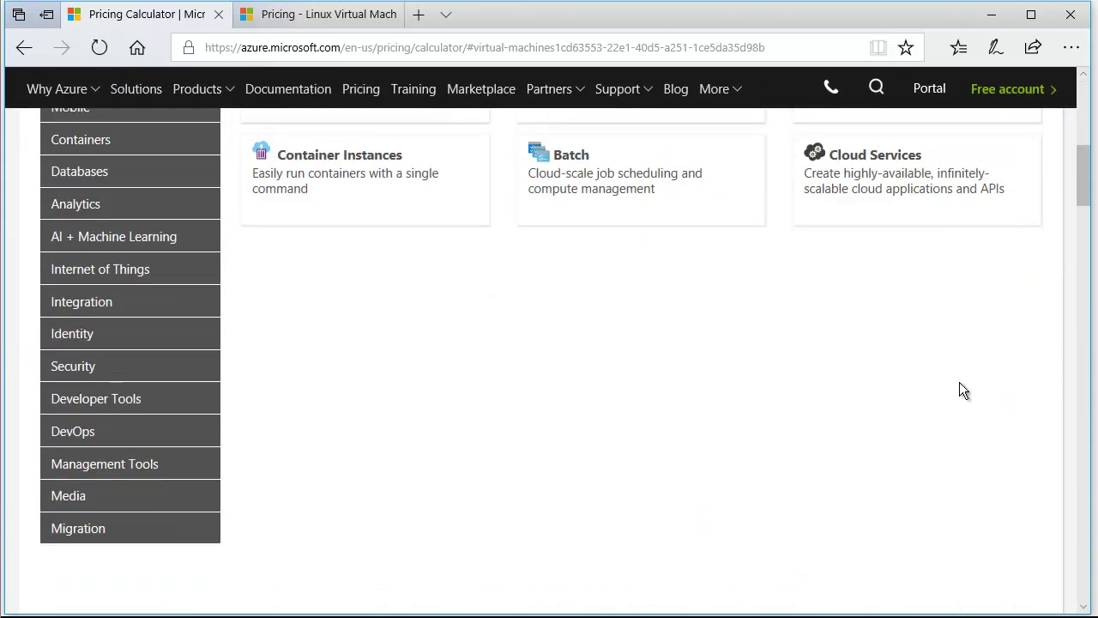